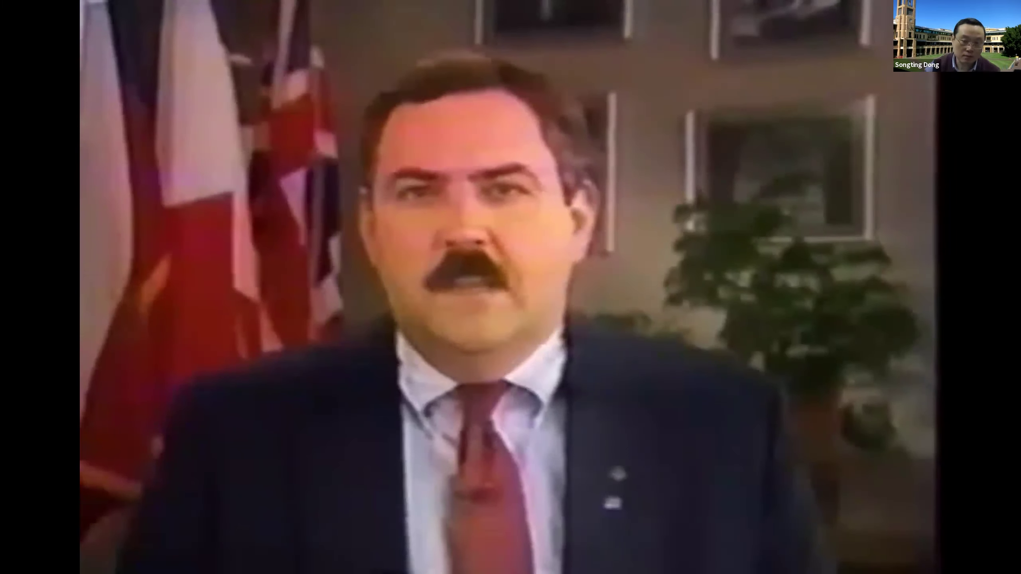
# - Pause the full-screen American Airlines video and close the media player
pyautogui.moveTo(690, 371)
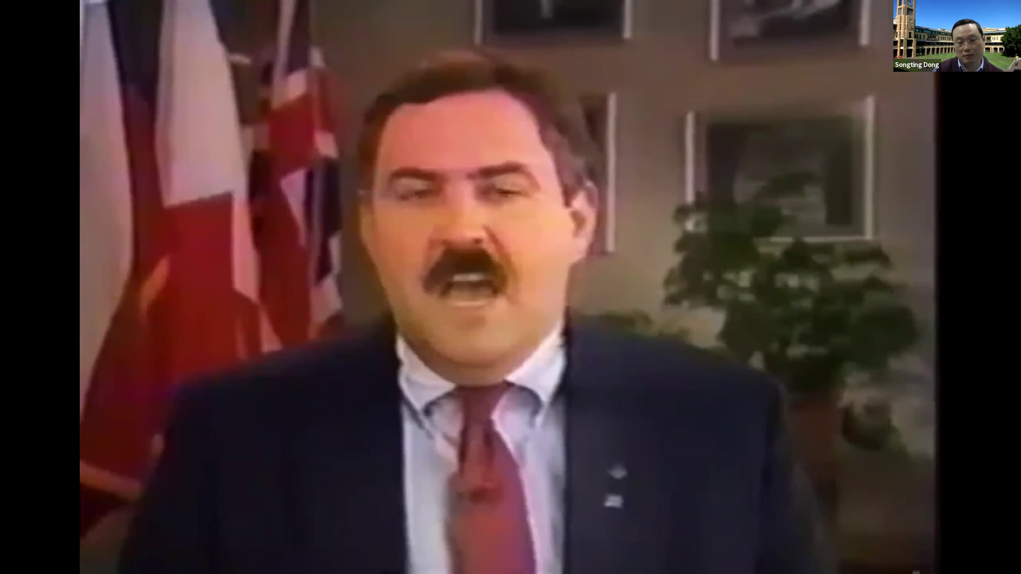
pyautogui.press('space')
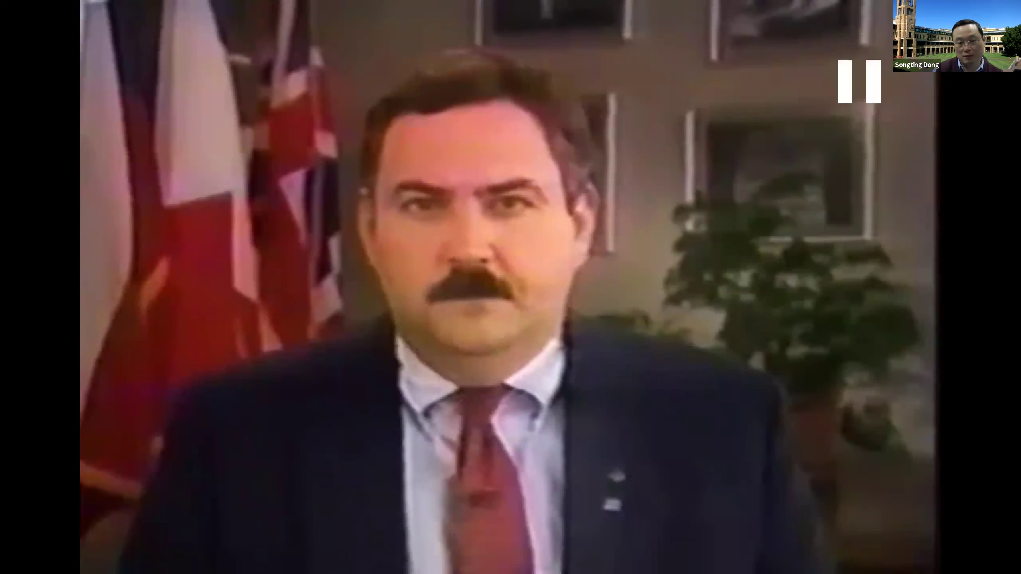
pyautogui.doubleClick(702, 381)
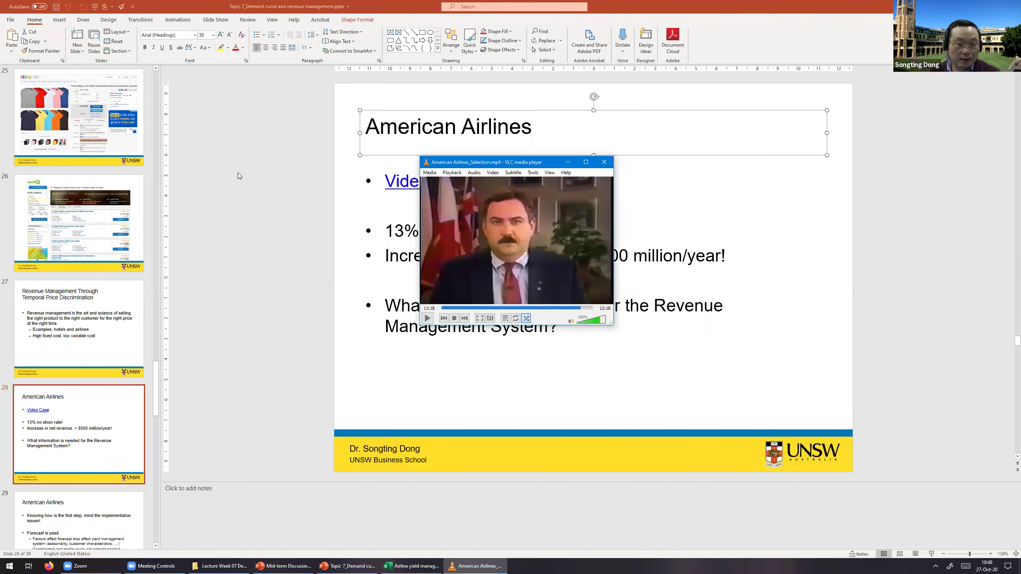
pyautogui.click(301, 177)
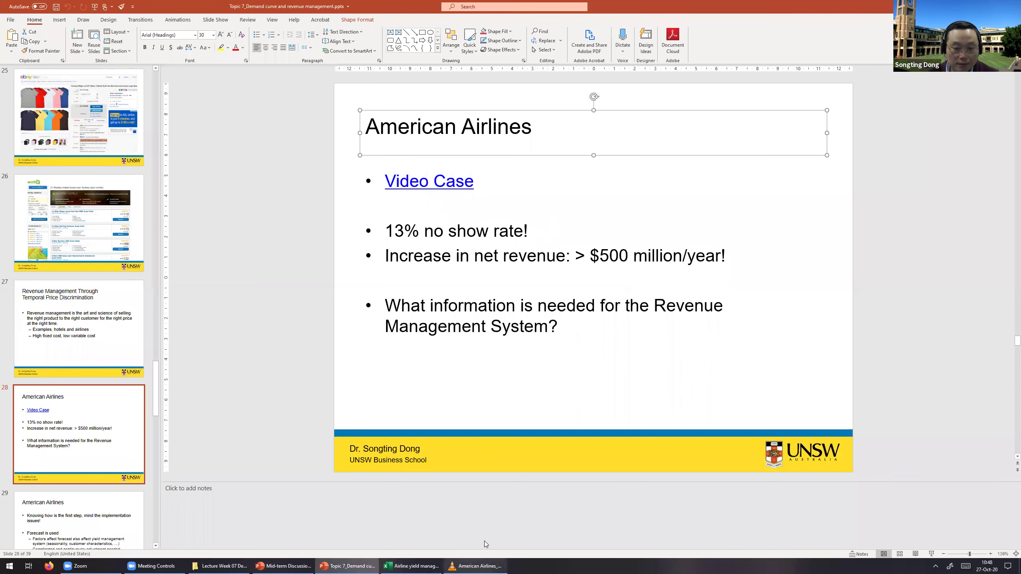
pyautogui.hotkey('alt', 'Tab')
pyautogui.hotkey('alt', 'F4')
pyautogui.click(280, 314)
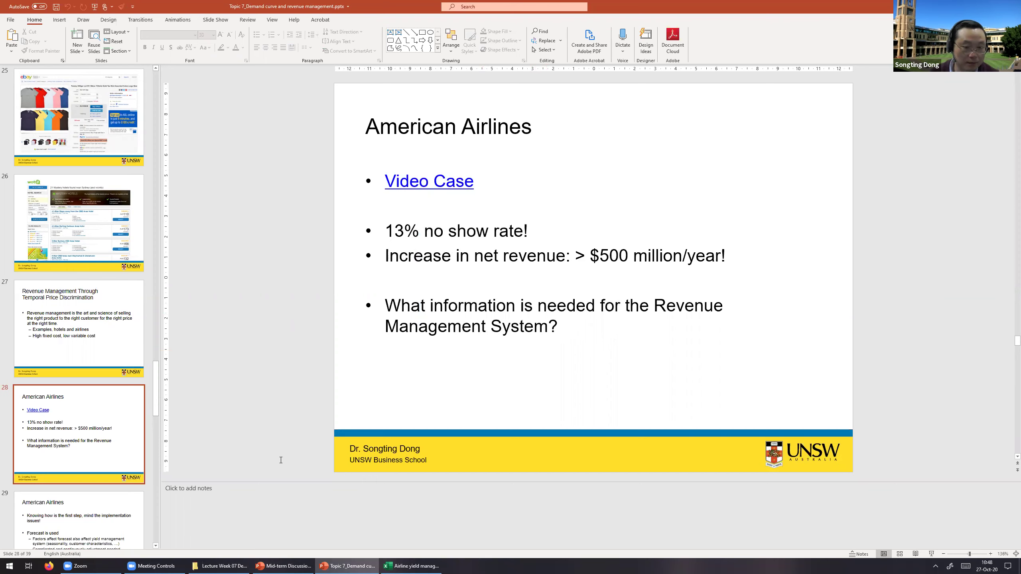
# - Switch to the Airline yield management example workbook in Excel and show its 1st Degree Discrim sheet at 250% zoom
pyautogui.click(420, 565)
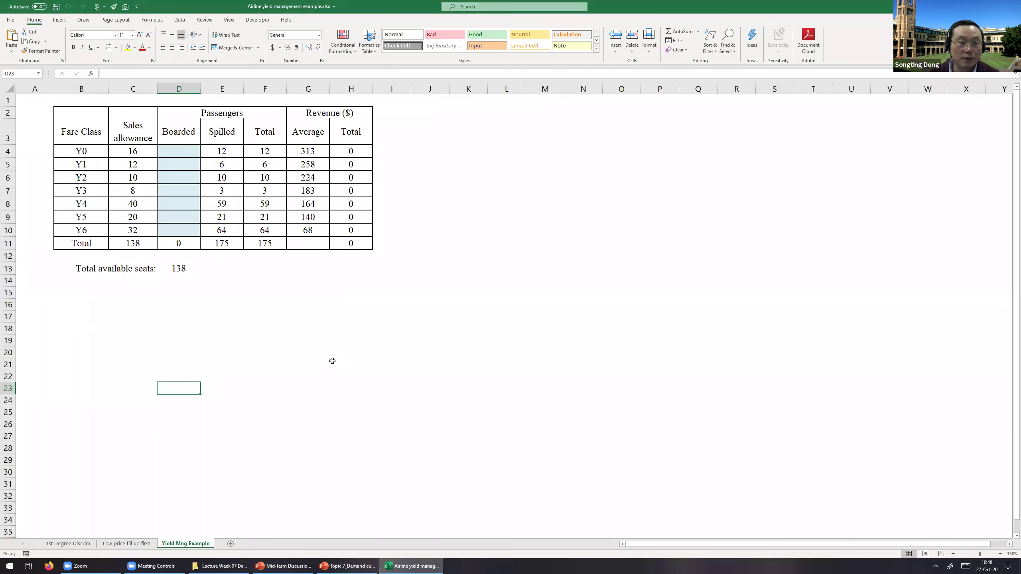
pyautogui.click(68, 544)
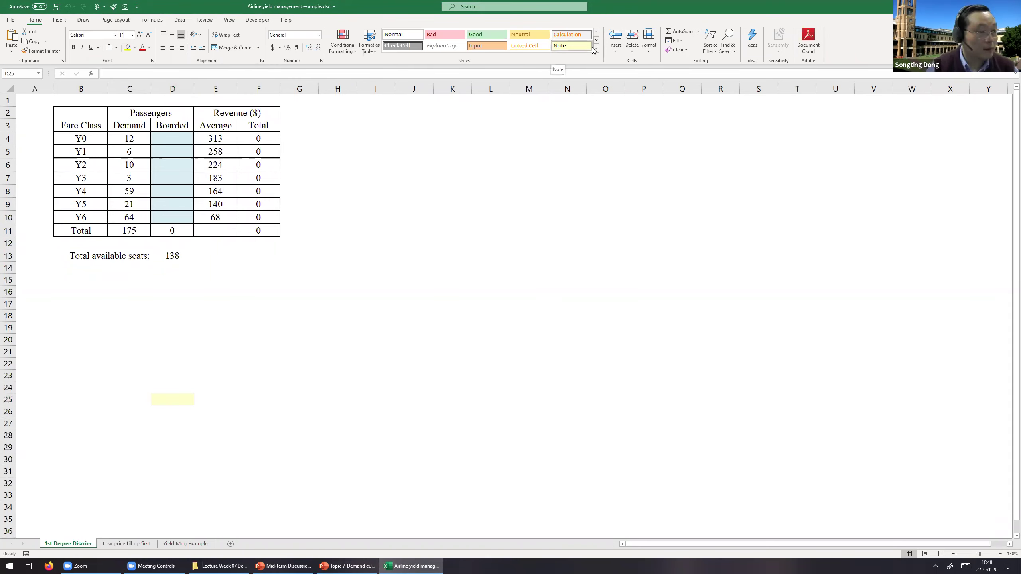
pyautogui.scroll(4, 341, 341)
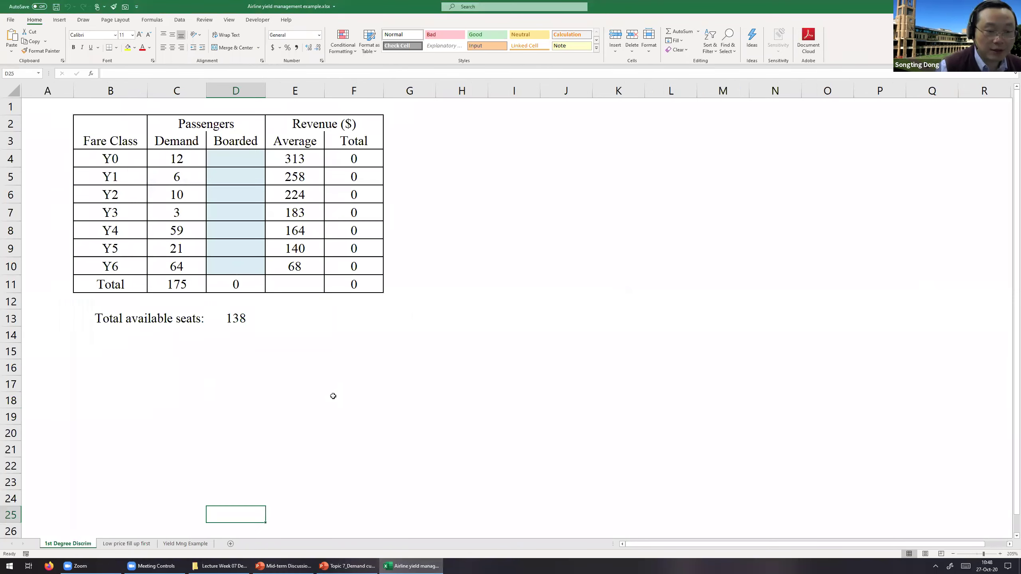
pyautogui.scroll(1, 333, 396)
pyautogui.scroll(1, 471, 355)
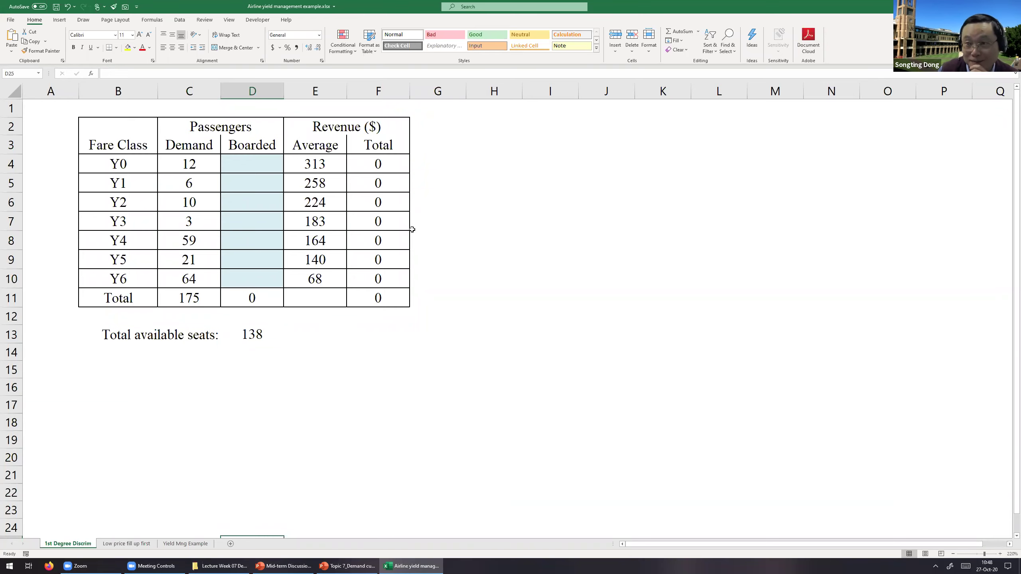
pyautogui.click(610, 280)
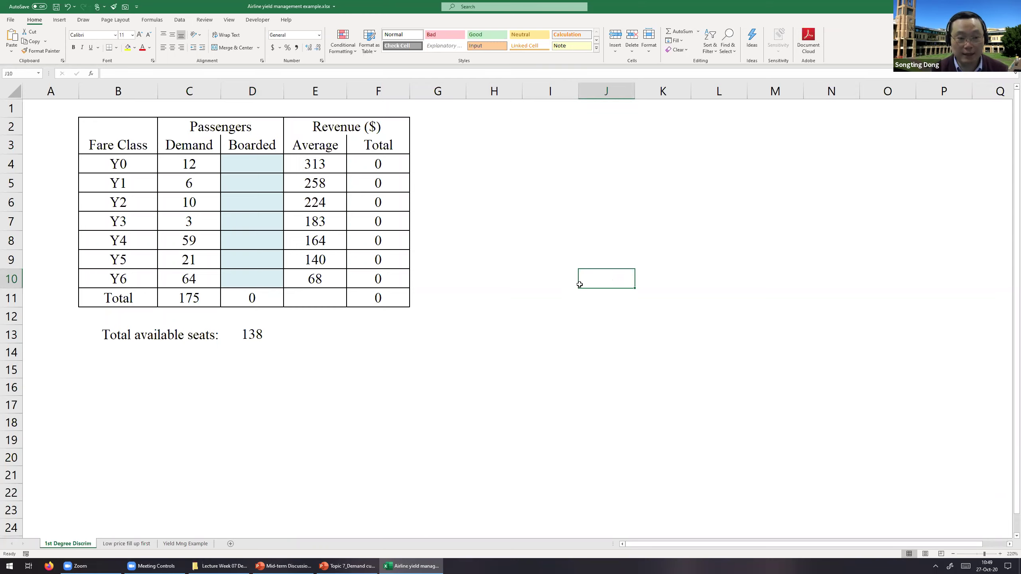
pyautogui.click(475, 283)
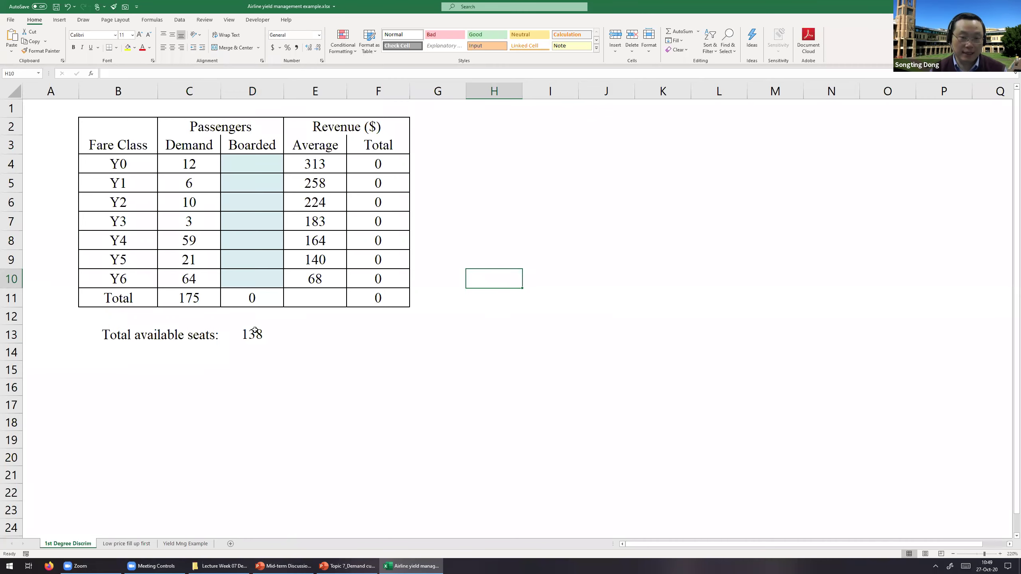
pyautogui.scroll(2, 255, 330)
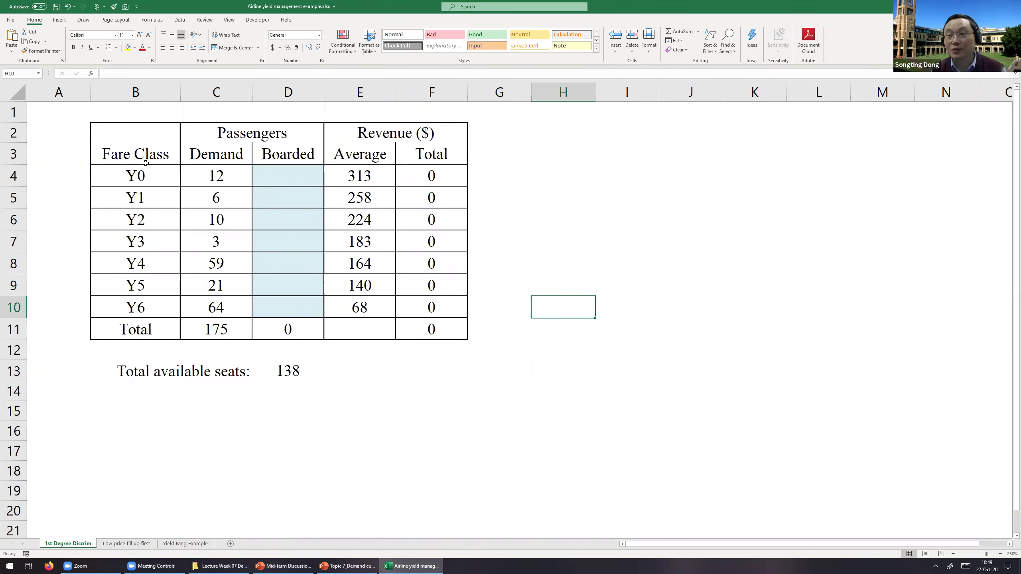
# - Examine the fare classes with their passenger demand, and the Y0 row with its average revenue
pyautogui.moveTo(124, 173); pyautogui.dragTo(127, 302)
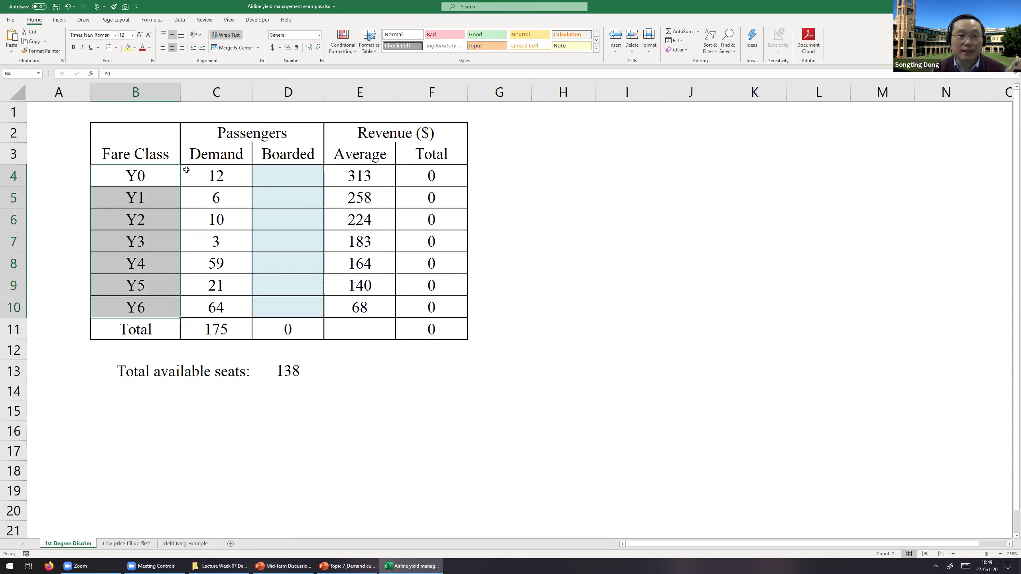
pyautogui.moveTo(205, 173); pyautogui.dragTo(197, 300)
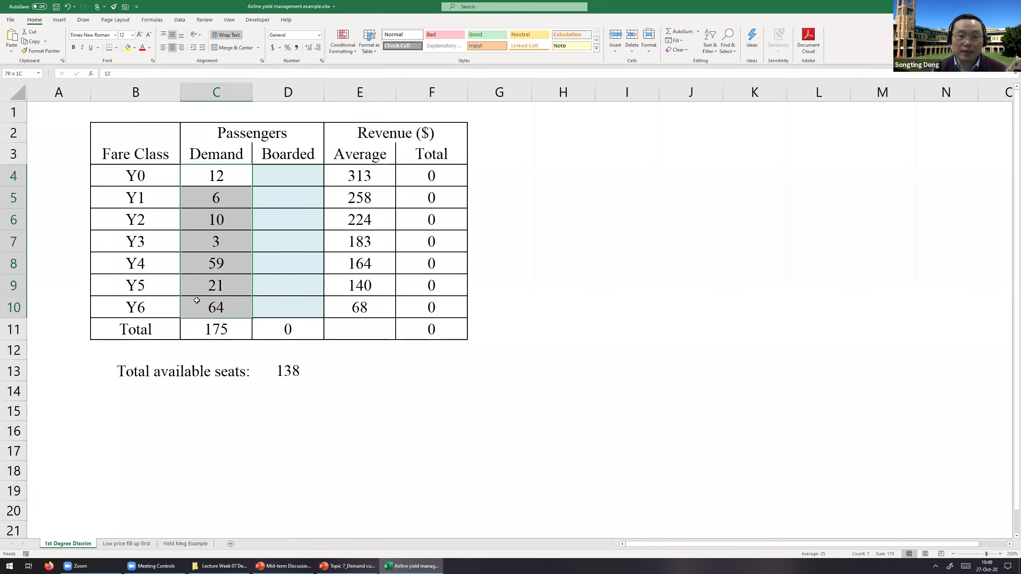
pyautogui.click(218, 171)
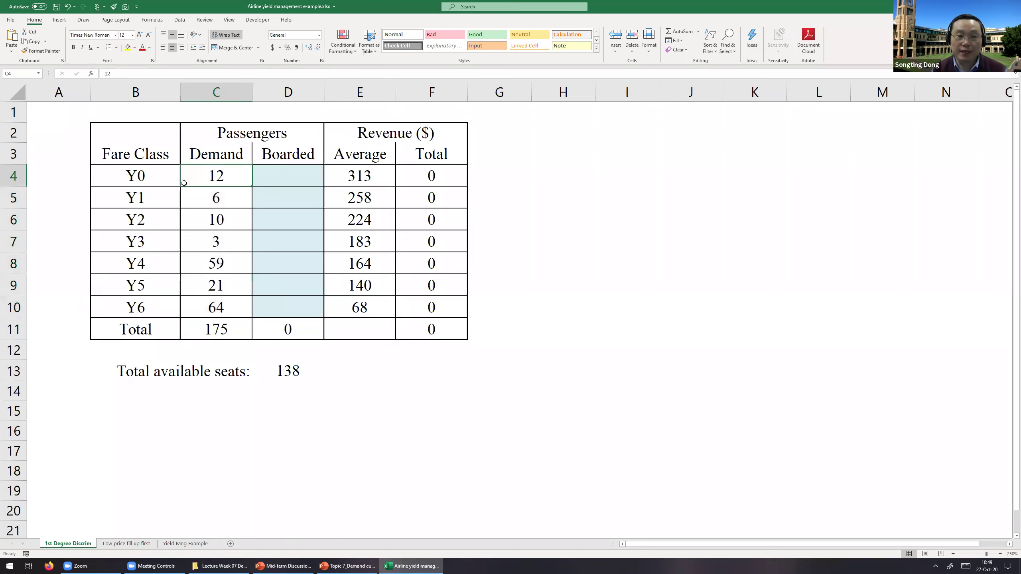
pyautogui.moveTo(144, 173); pyautogui.dragTo(214, 173)
pyautogui.click(213, 175)
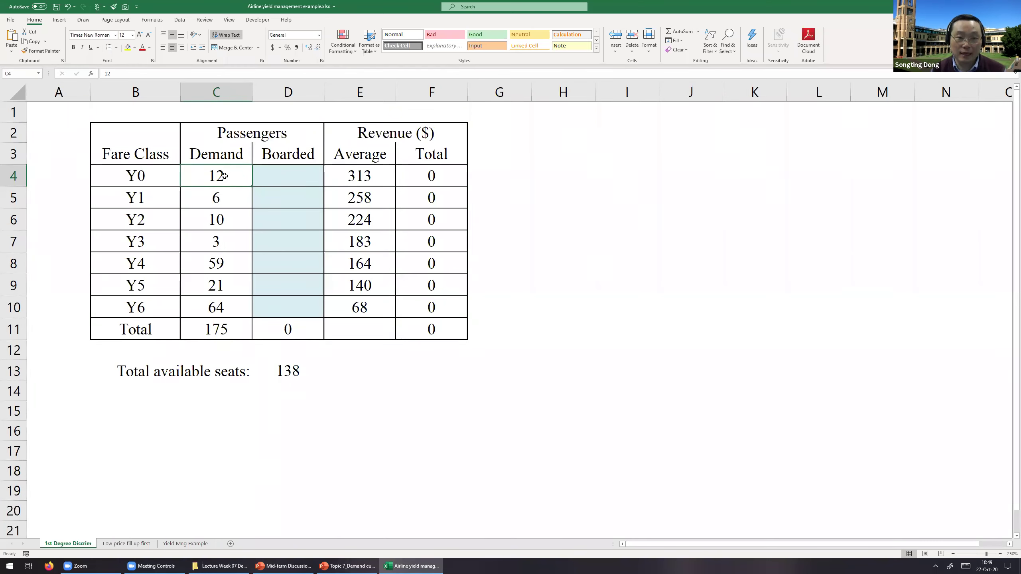
pyautogui.click(222, 199)
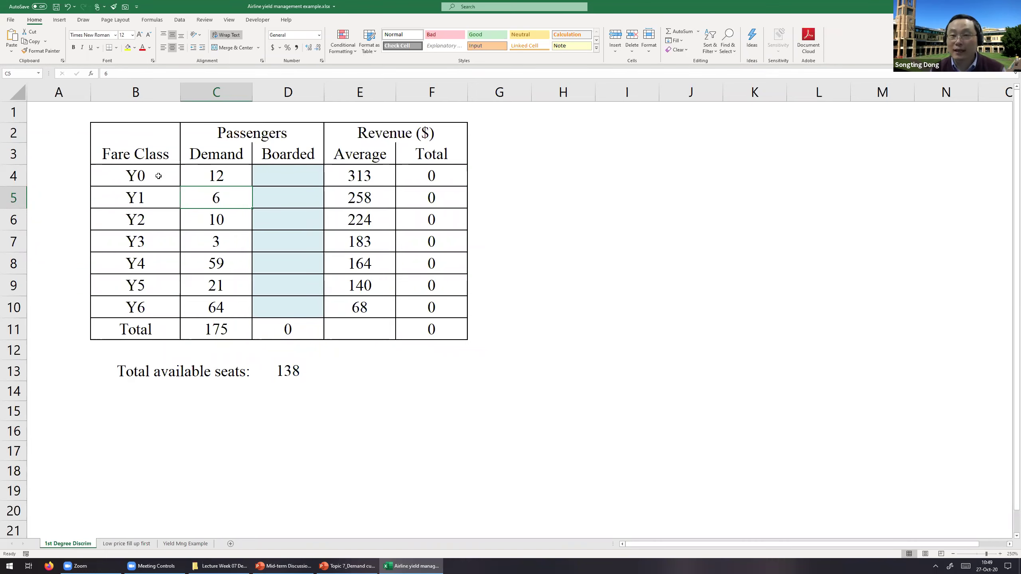
pyautogui.moveTo(142, 166); pyautogui.dragTo(412, 176)
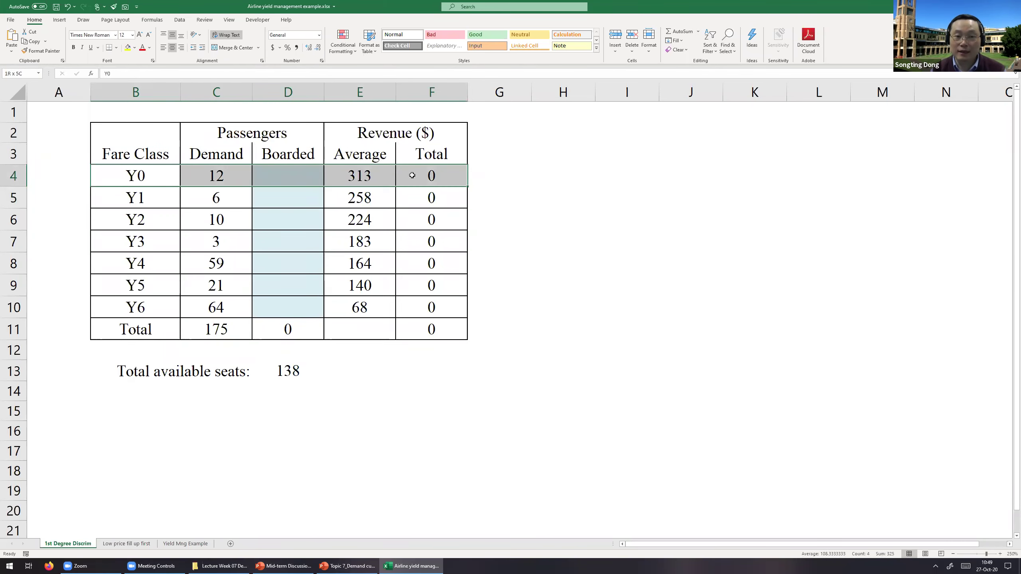
pyautogui.click(351, 177)
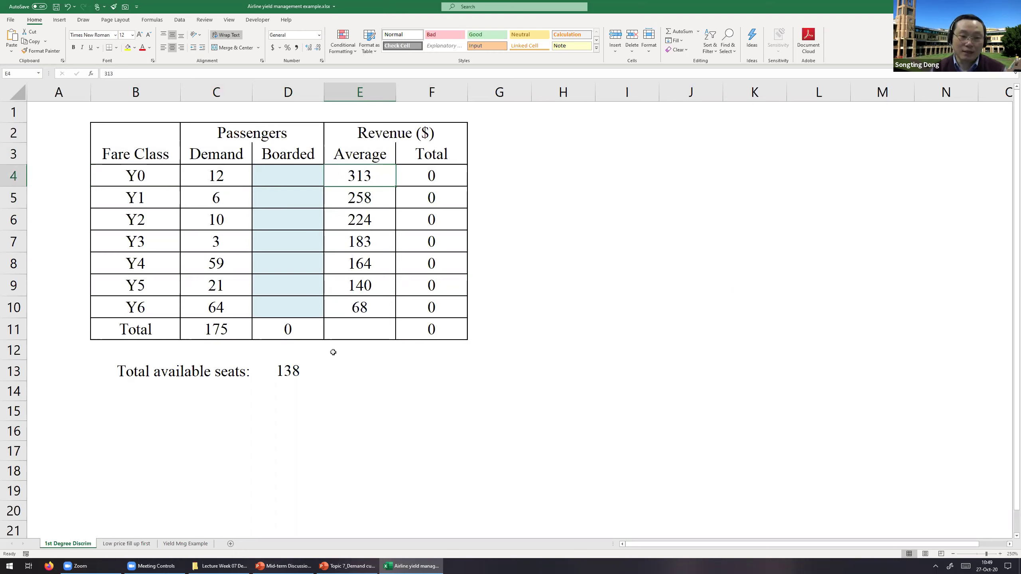
# - Compare the total passenger demand with the total available seats below the table
pyautogui.click(311, 384)
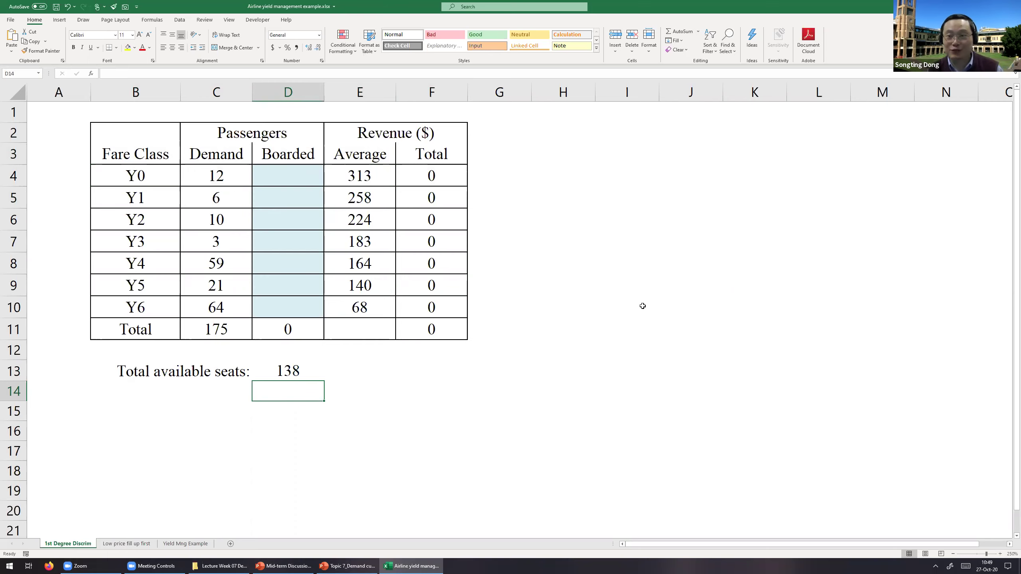
pyautogui.click(294, 184)
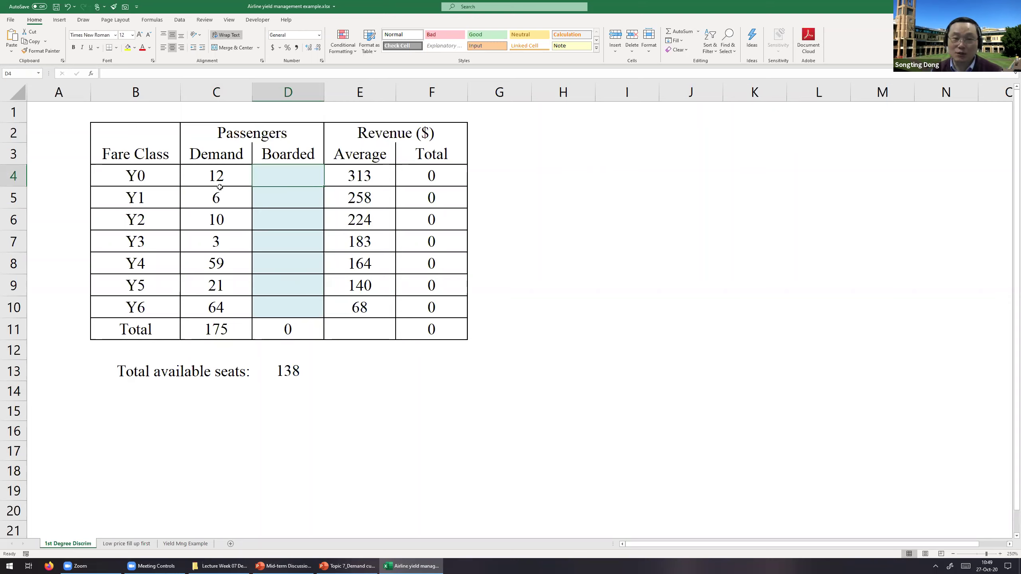
pyautogui.click(467, 356)
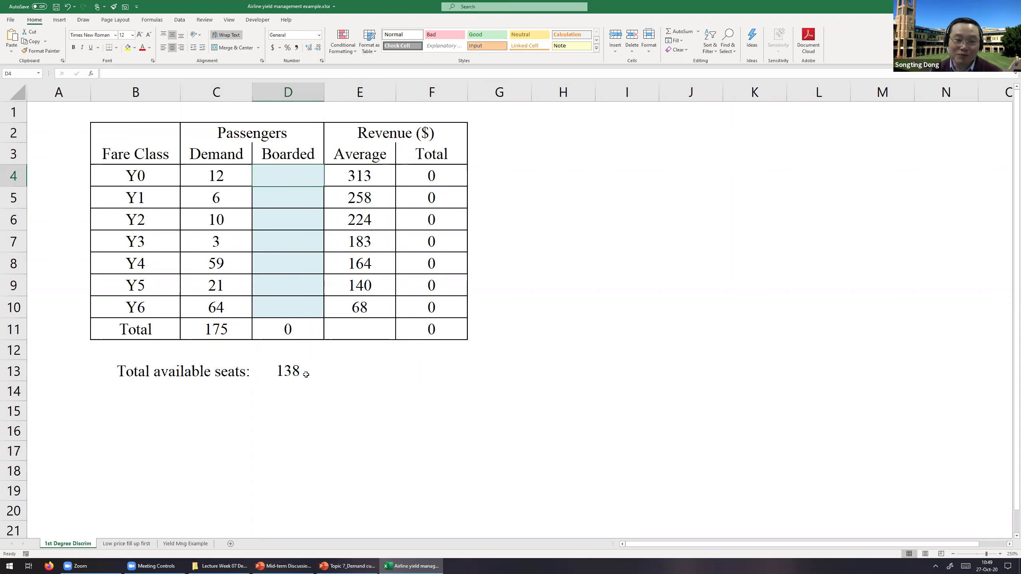
pyautogui.click(293, 373)
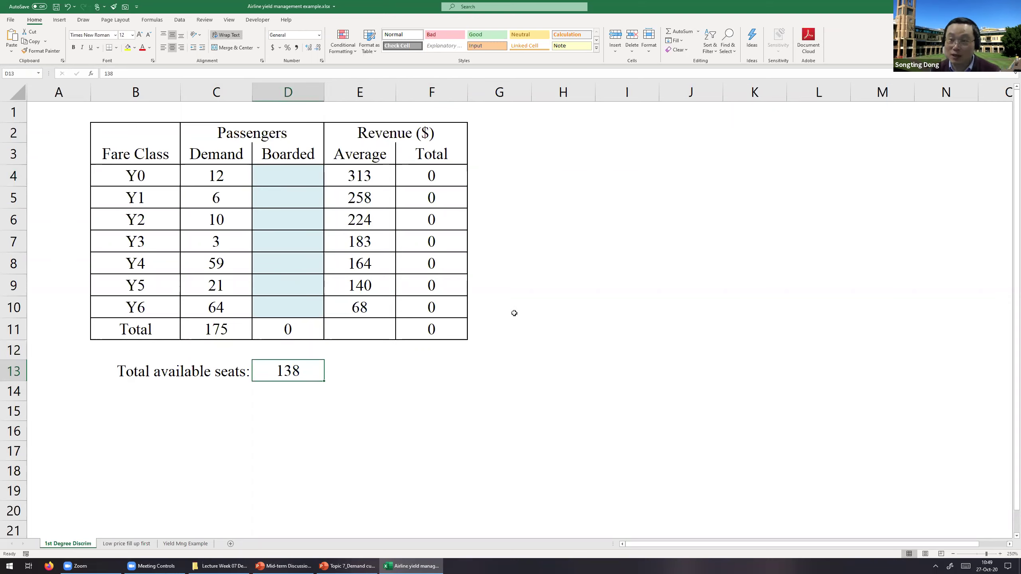
pyautogui.click(218, 333)
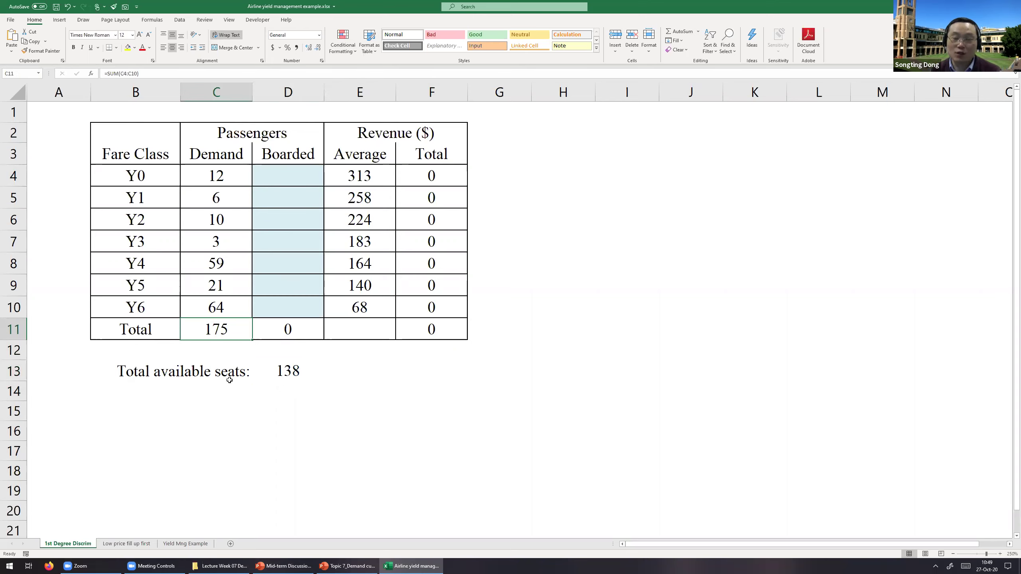
pyautogui.click(361, 399)
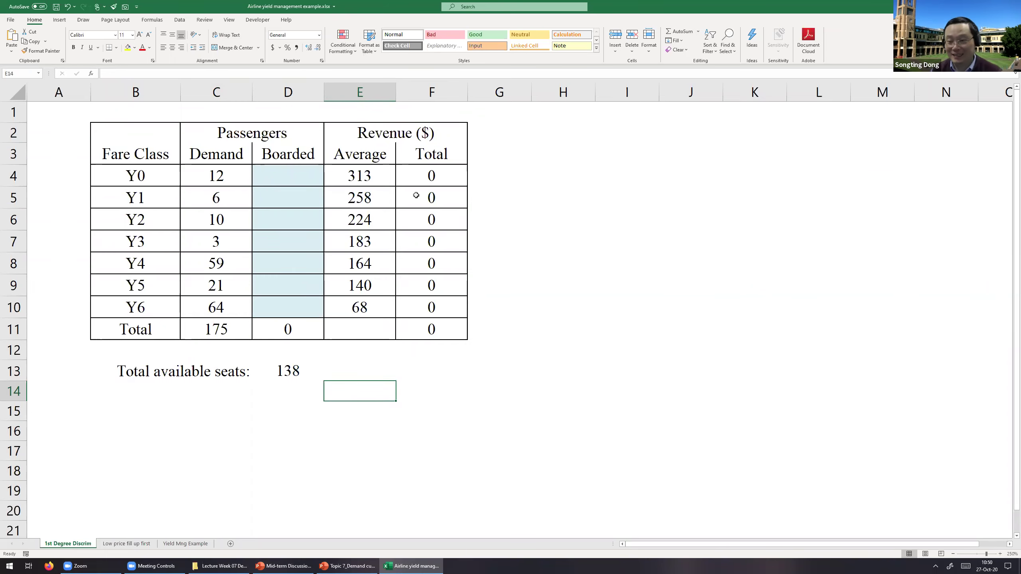
# - Enter 12 boarded passengers for fare class Y0 and inspect that row's total revenue formula
pyautogui.click(314, 191)
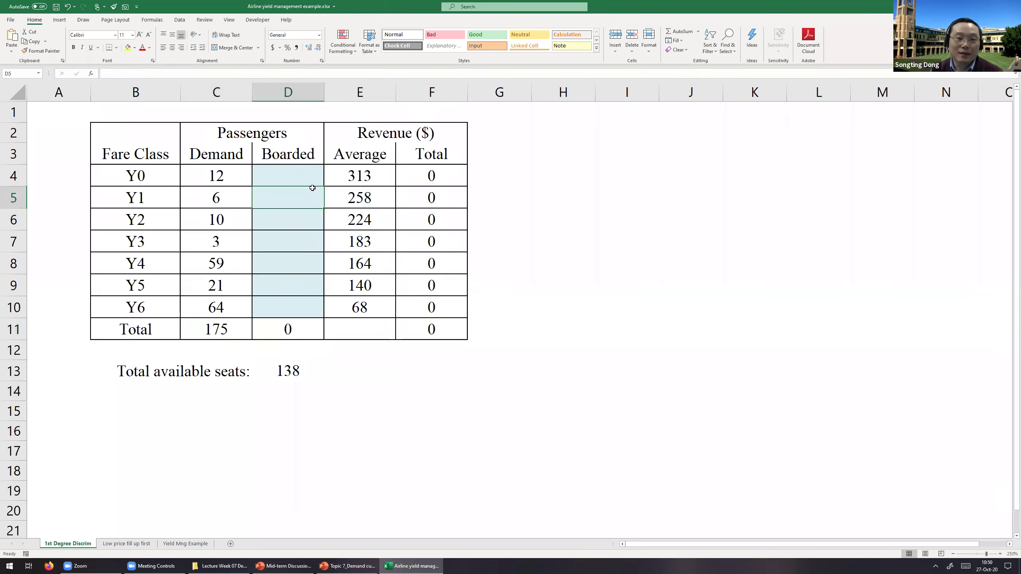
pyautogui.click(282, 183)
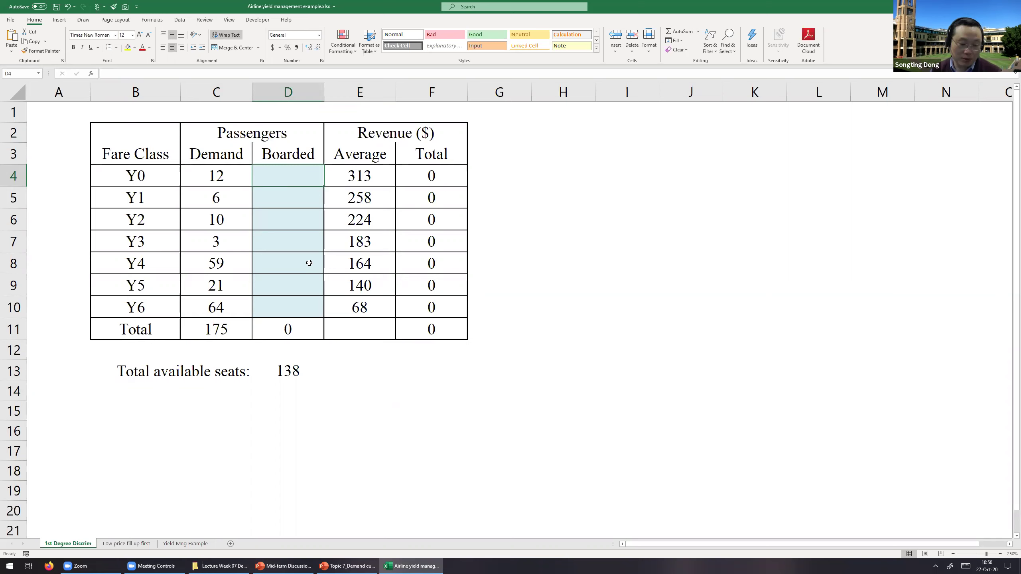
pyautogui.write('12')
pyautogui.press('Return')
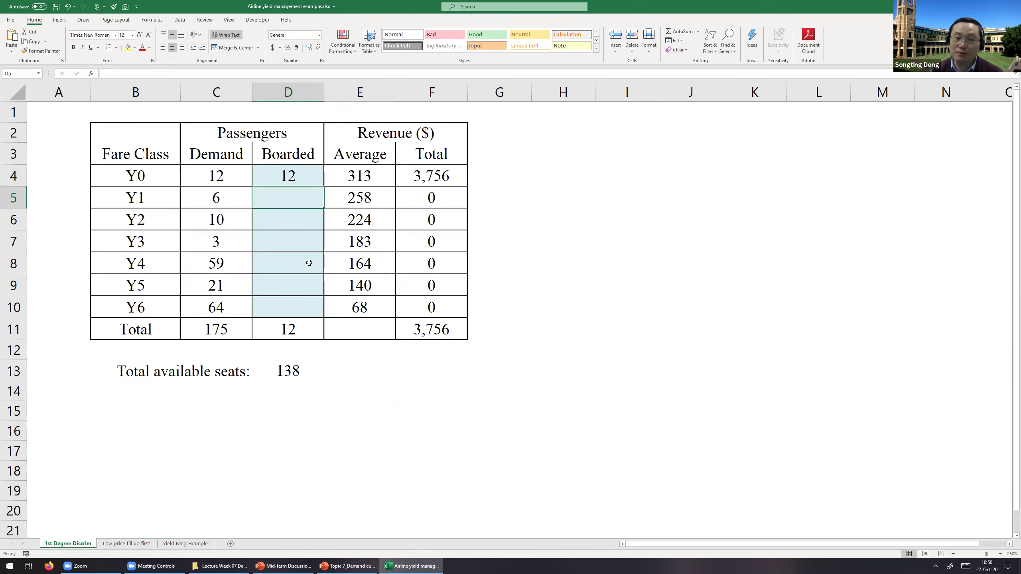
pyautogui.click(441, 179)
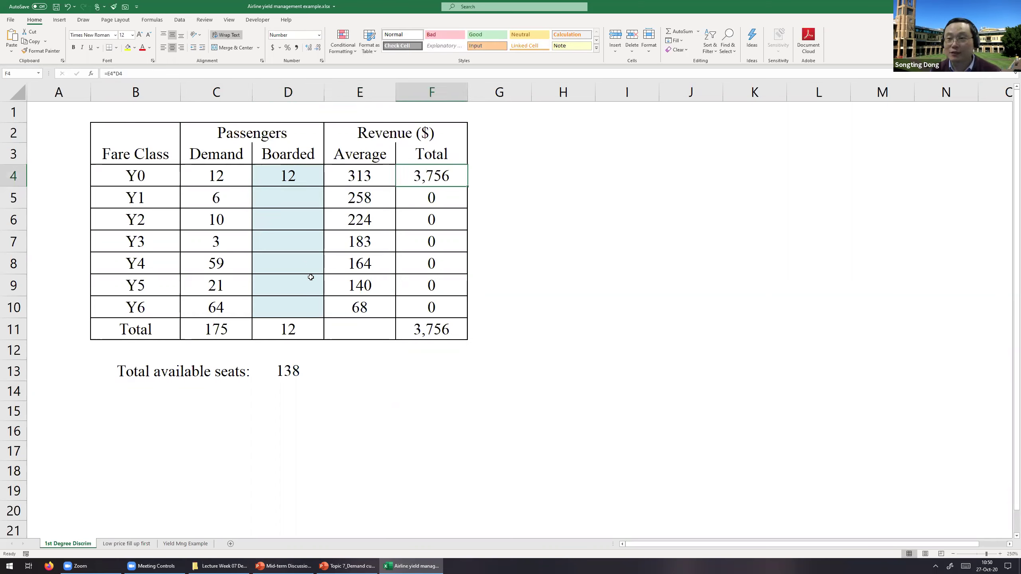
# - Fill in the boarded passengers for fare classes Y1 to Y4 with 6, 10, 3 and 59
pyautogui.click(282, 200)
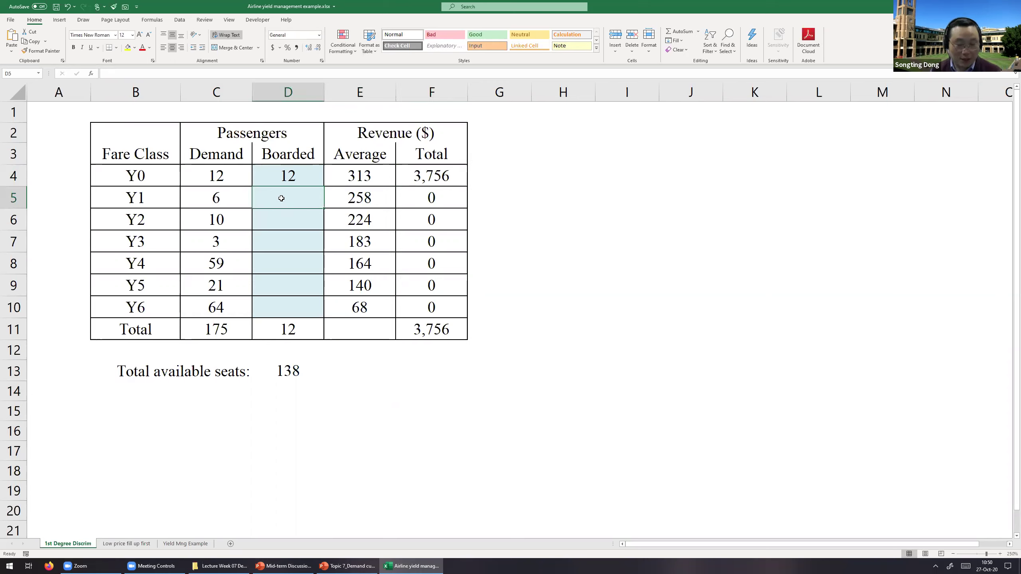
pyautogui.write('6')
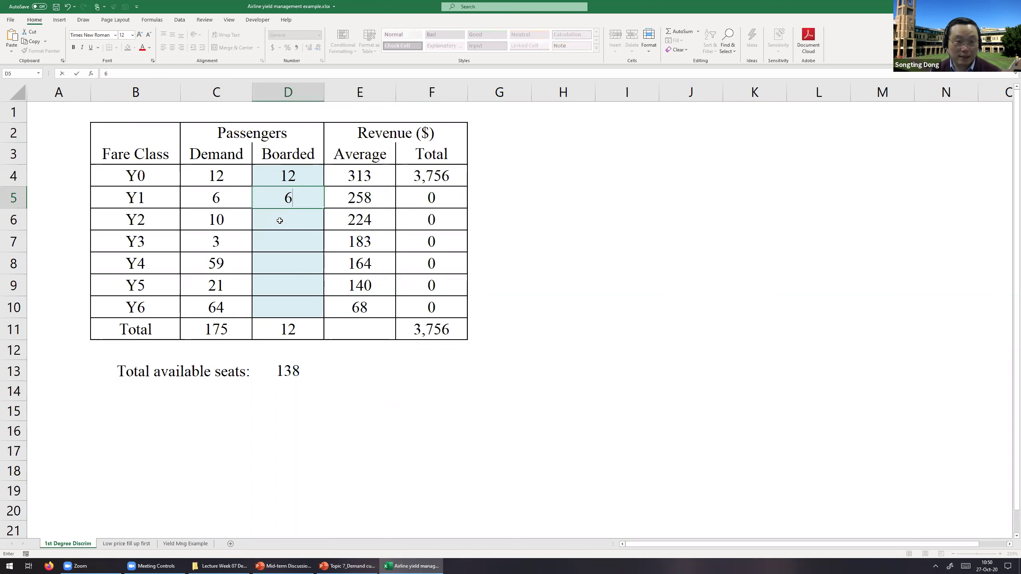
pyautogui.press('Return')
pyautogui.write('10')
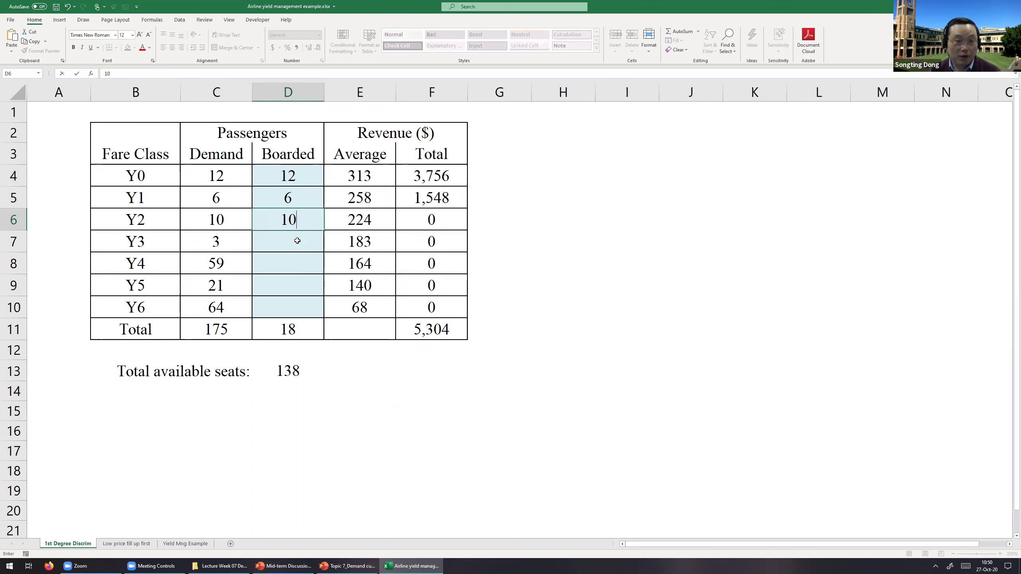
pyautogui.press('Return')
pyautogui.write('3')
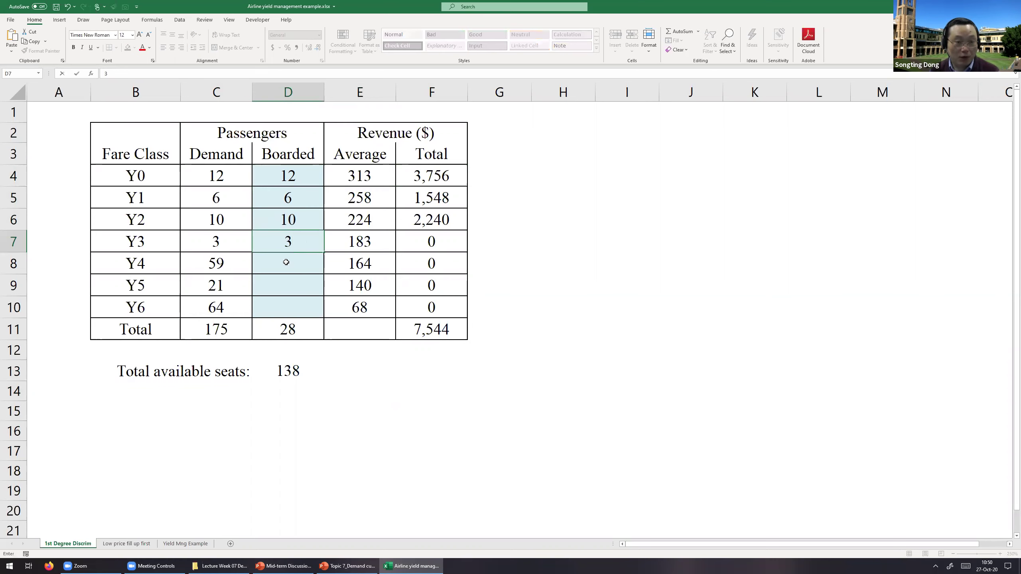
pyautogui.press('Return')
pyautogui.write('59')
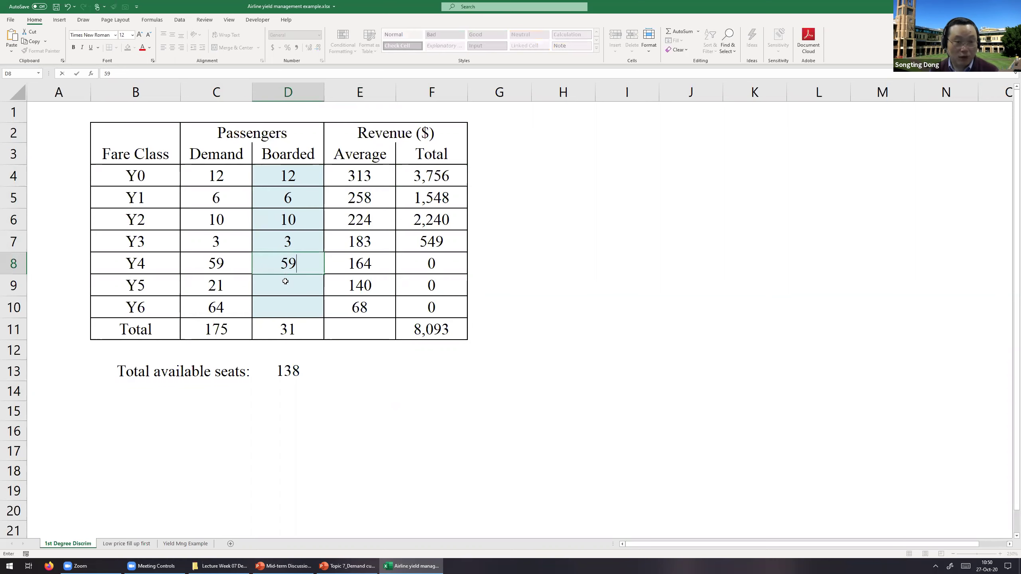
pyautogui.press('Return')
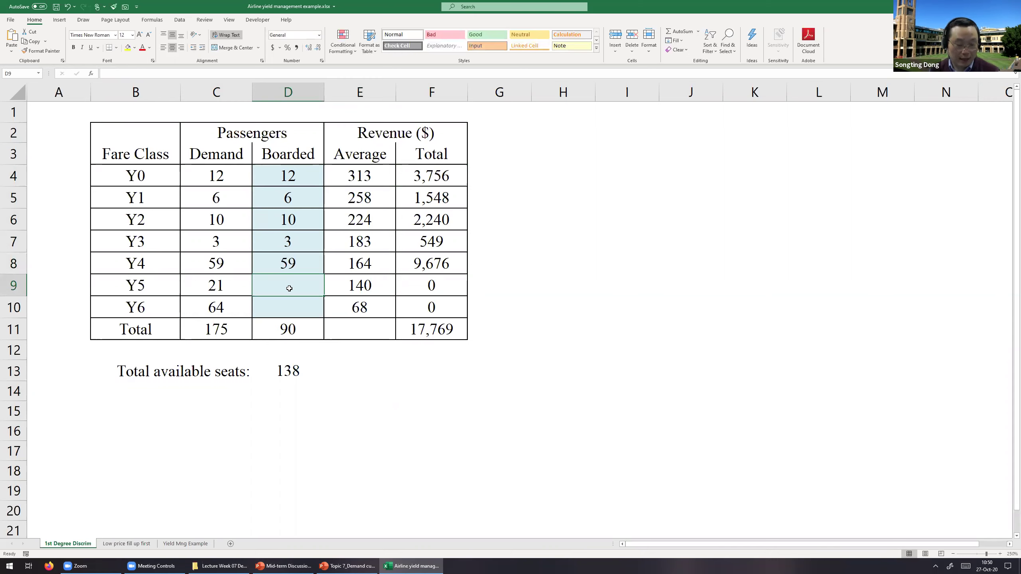
# - Enter 21 boarded passengers for fare class Y5 and 27 for Y6
pyautogui.write('21')
pyautogui.click(229, 303)
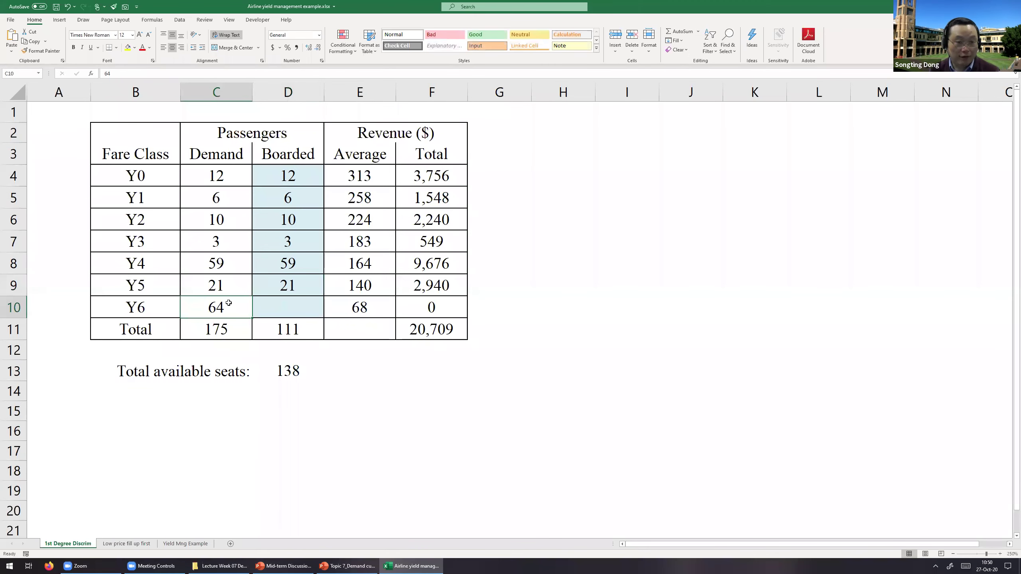
pyautogui.click(277, 309)
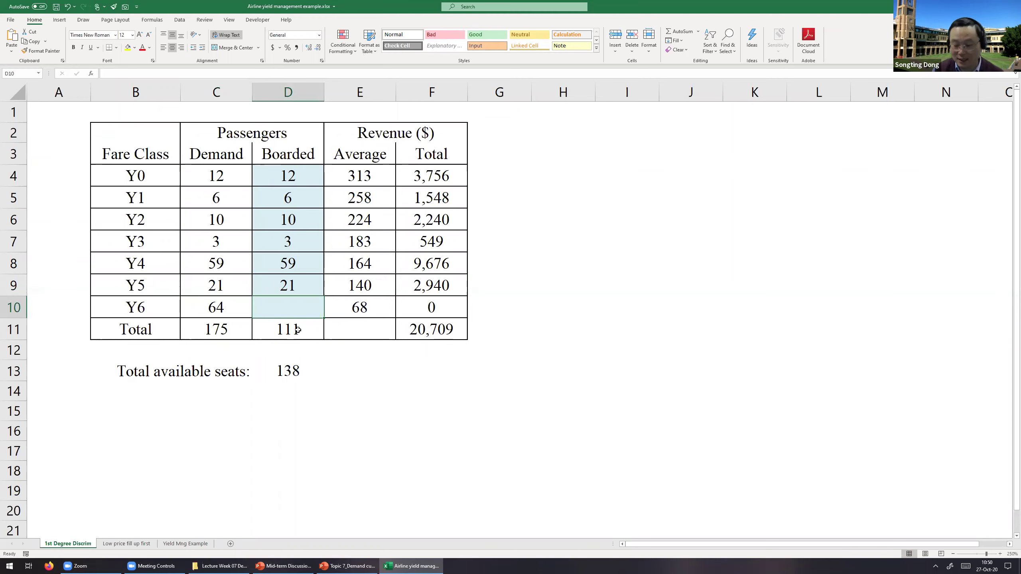
pyautogui.write('27')
pyautogui.press('Return')
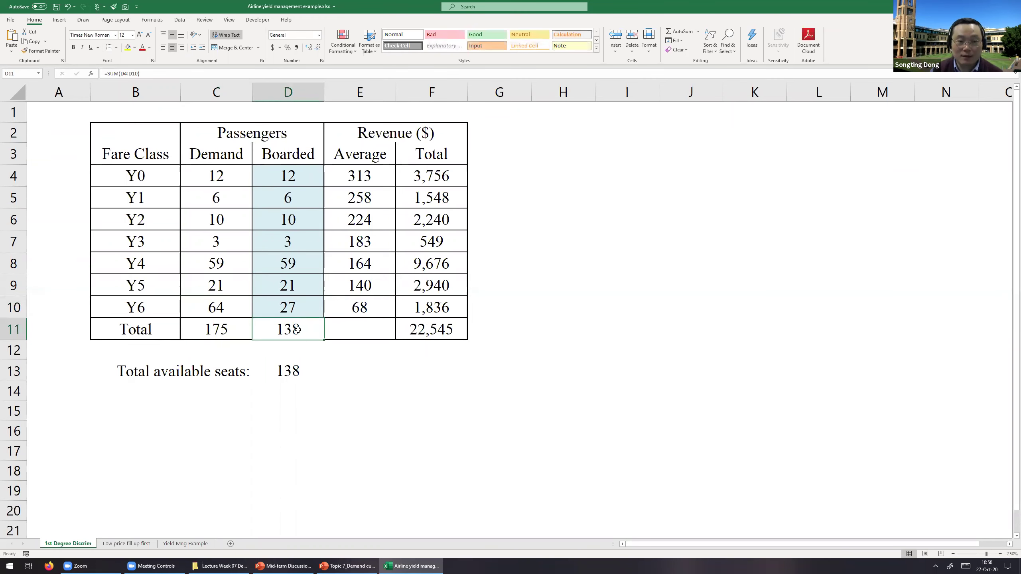
# - Compare fare class Y6 with classes Y0 to Y5, and inspect the overall total revenue
pyautogui.click(154, 311)
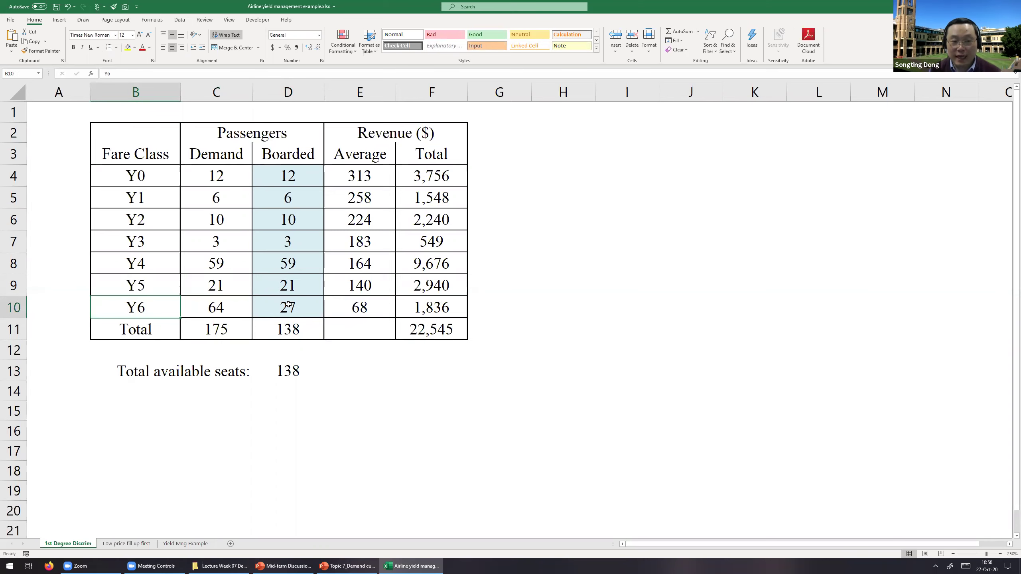
pyautogui.moveTo(146, 177); pyautogui.dragTo(133, 279)
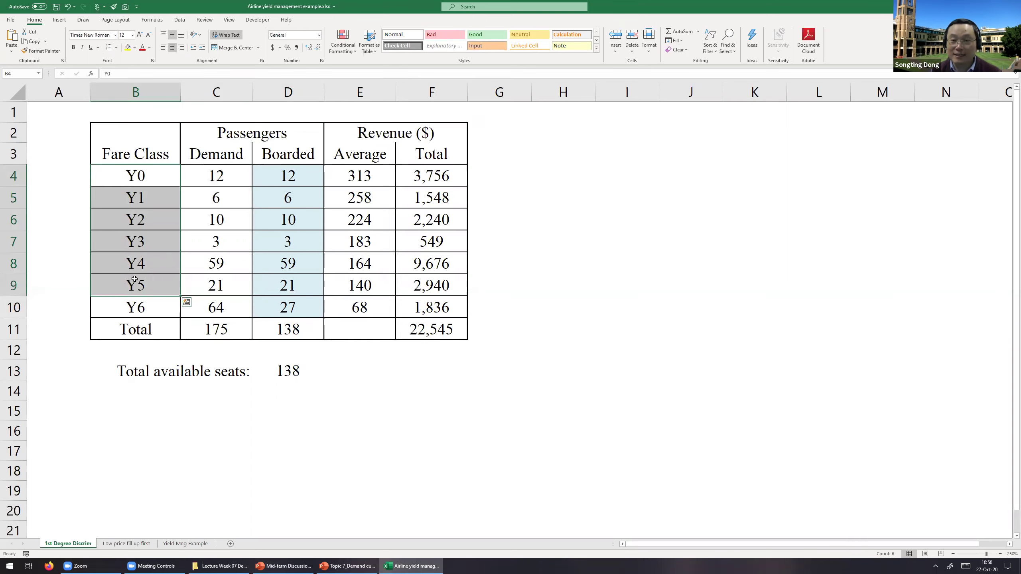
pyautogui.click(149, 312)
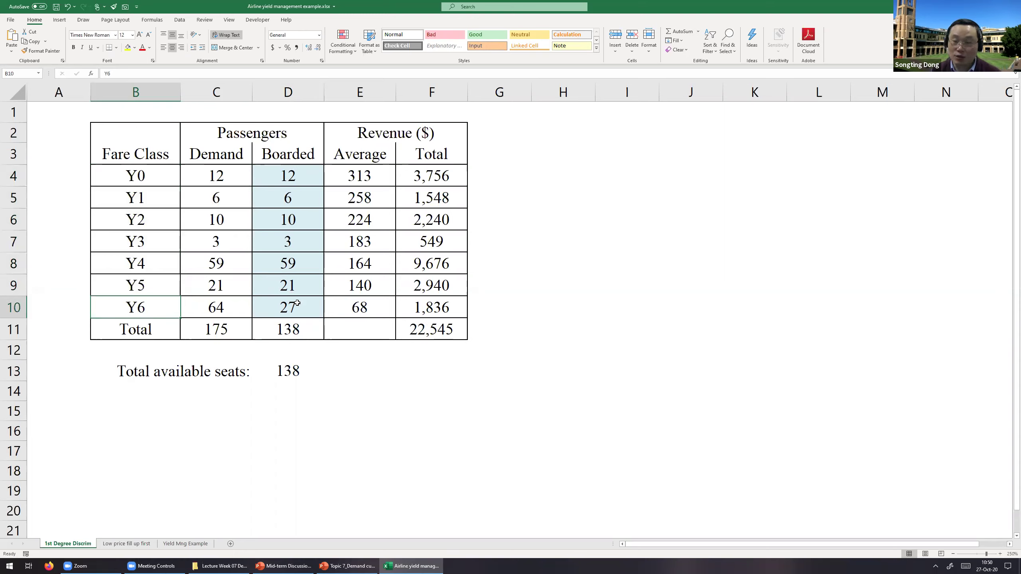
pyautogui.click(438, 329)
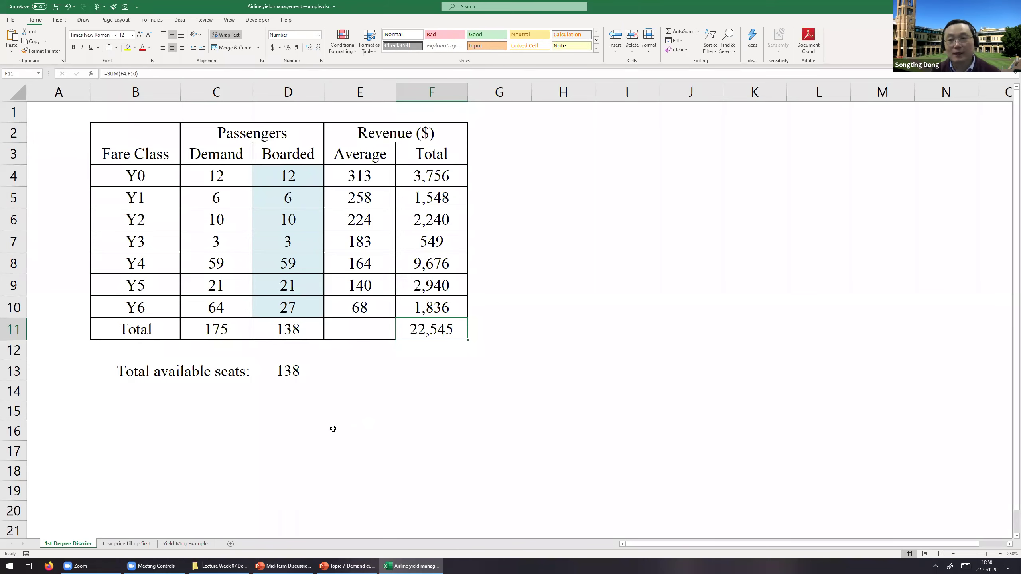
# - In the "Low price fill up first" sheet, enter 64 boarded passengers for fare class Y6 and 21 for Y5
pyautogui.click(128, 543)
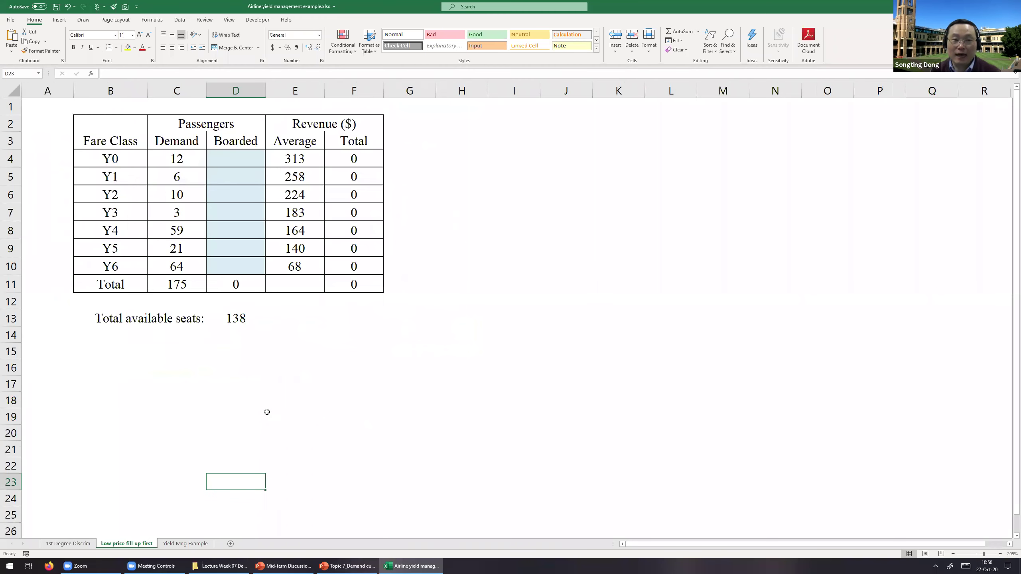
pyautogui.scroll(5, 200, 371)
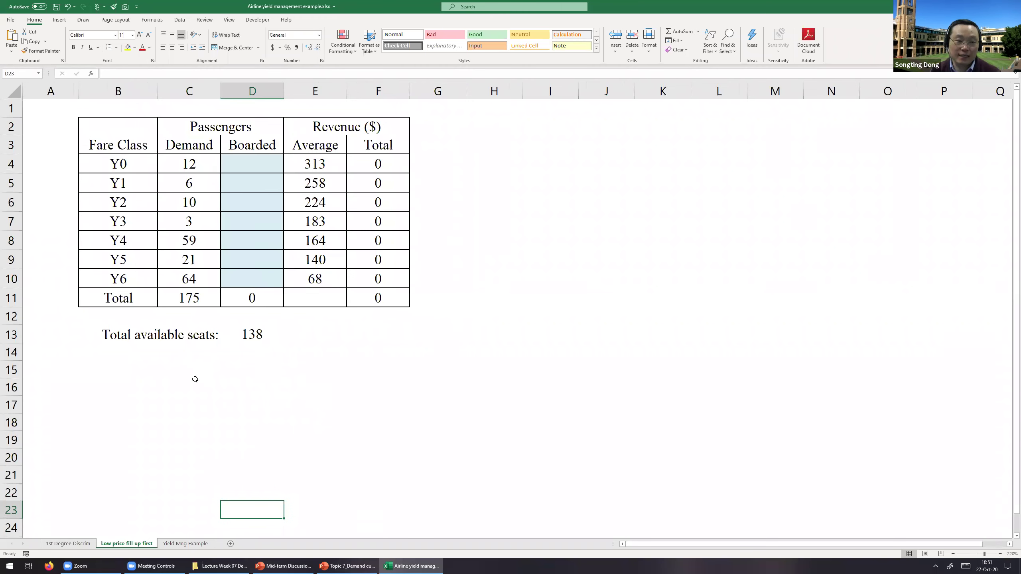
pyautogui.scroll(2, 193, 378)
pyautogui.scroll(1, 195, 383)
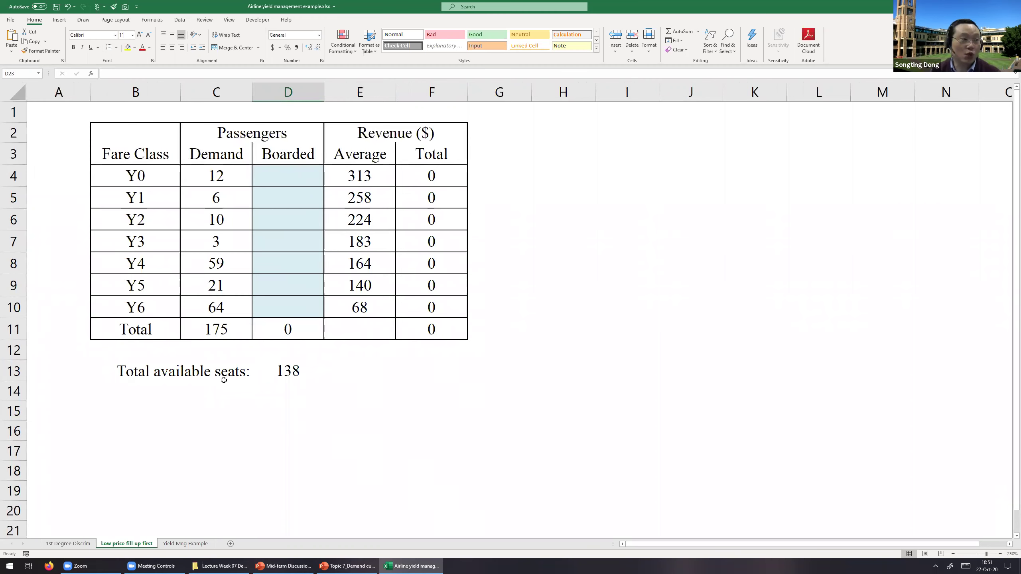
pyautogui.click(274, 310)
pyautogui.write('64')
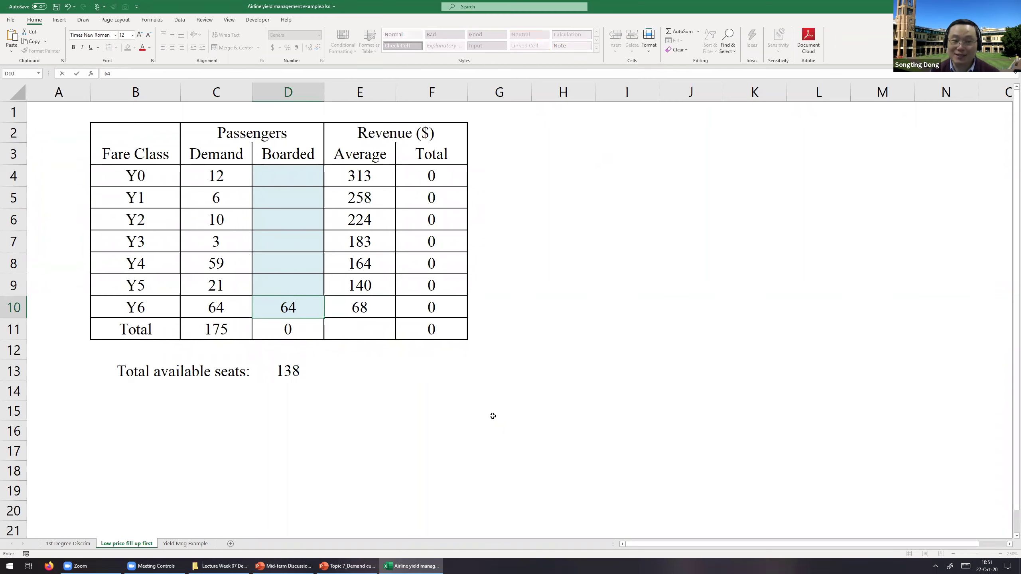
pyautogui.click(495, 427)
pyautogui.click(301, 284)
pyautogui.write('21')
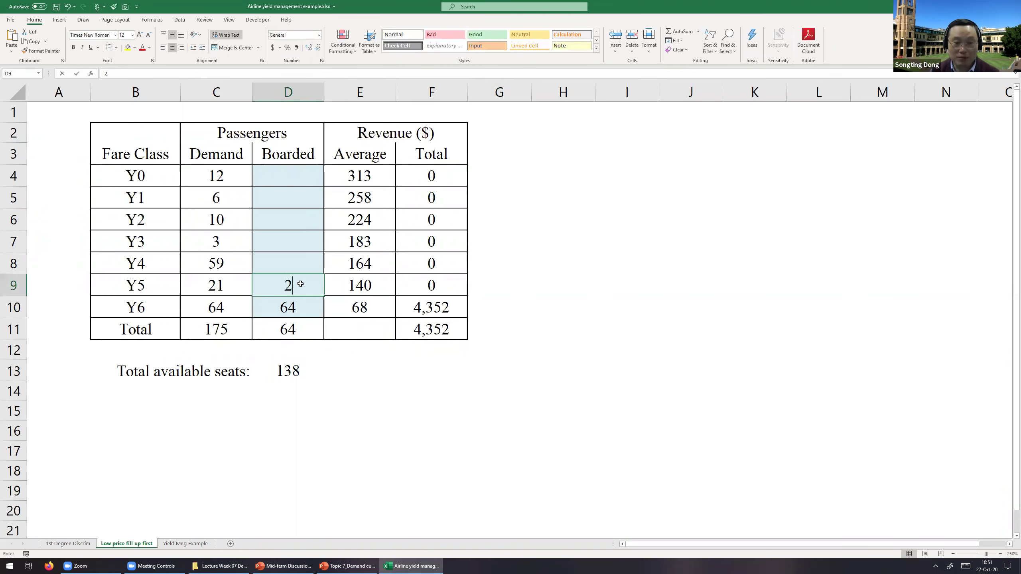
pyautogui.click(329, 392)
# - Enter 59 boarded passengers for fare class Y4 and check the boarded total against the available seats
pyautogui.click(293, 267)
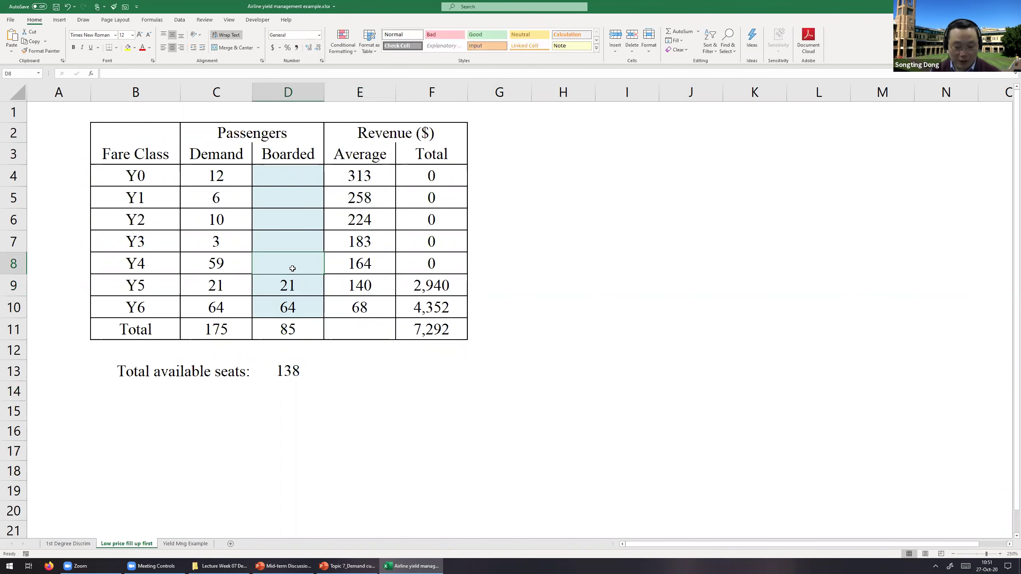
pyautogui.write('59')
pyautogui.click(378, 399)
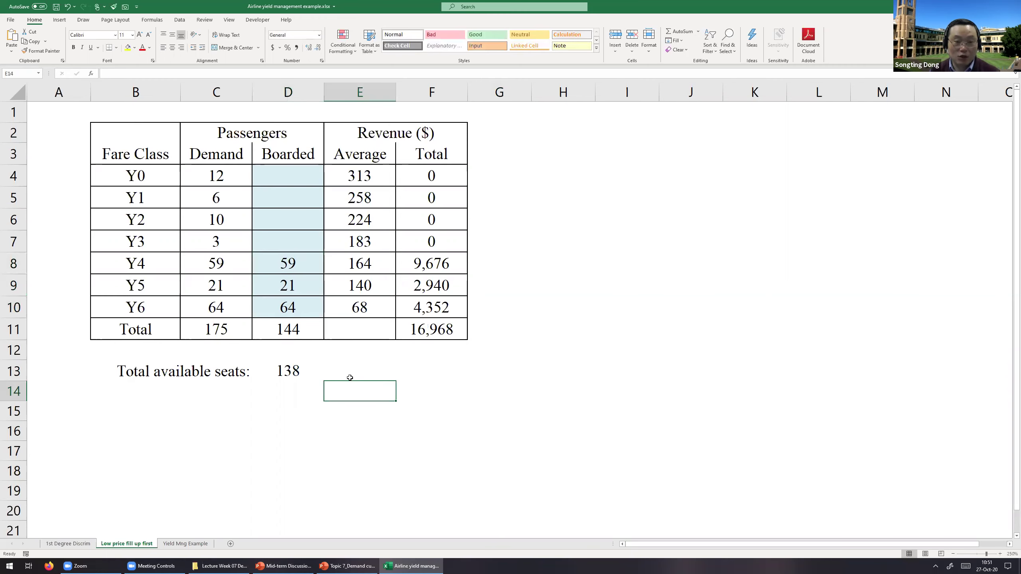
pyautogui.click(303, 334)
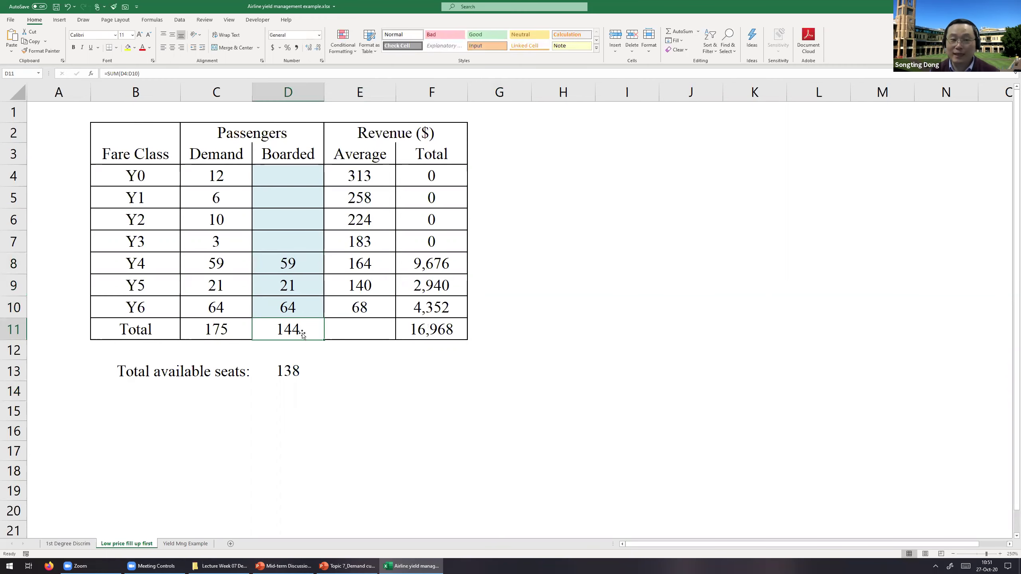
# - Set the boarded passengers for fare class Y4 to 53 and check the boarded total
pyautogui.click(297, 265)
pyautogui.write('53')
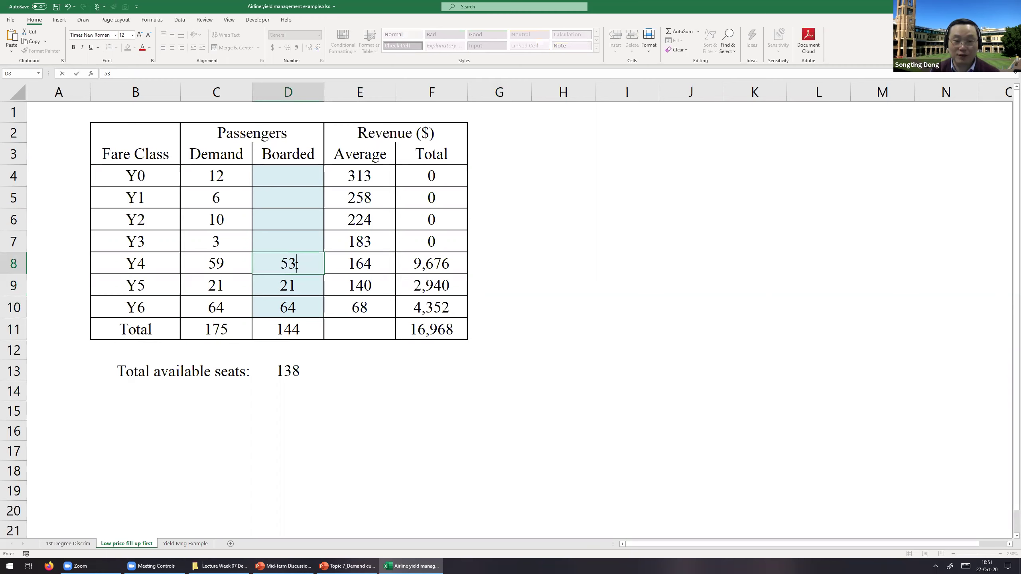
pyautogui.press('Return')
pyautogui.click(288, 331)
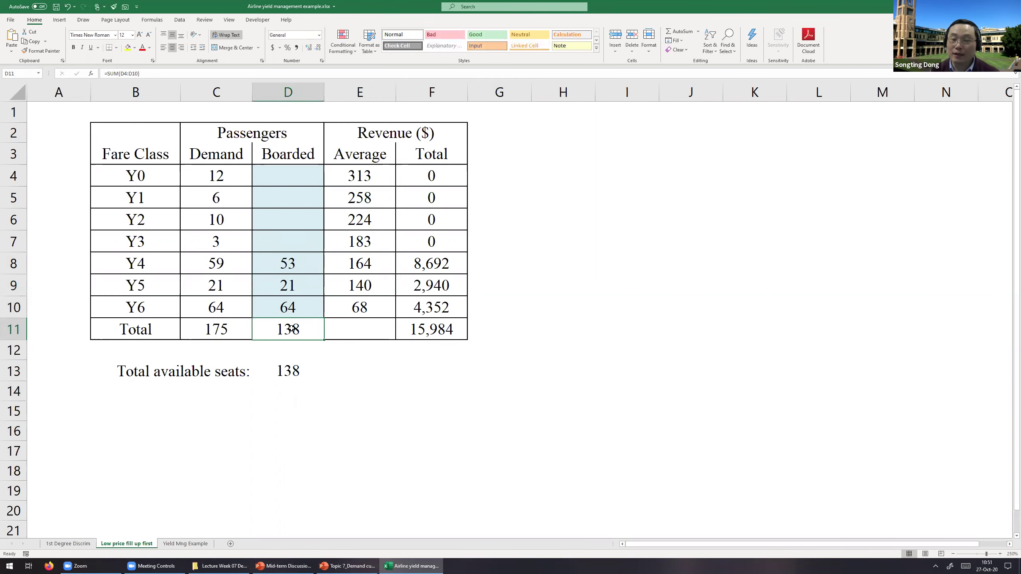
# - Enter 0 boarded passengers for fare classes Y0 to Y3 and inspect the overall total revenue
pyautogui.moveTo(293, 175); pyautogui.dragTo(287, 242)
pyautogui.write('0')
pyautogui.hotkey('ctrl', 'Return')
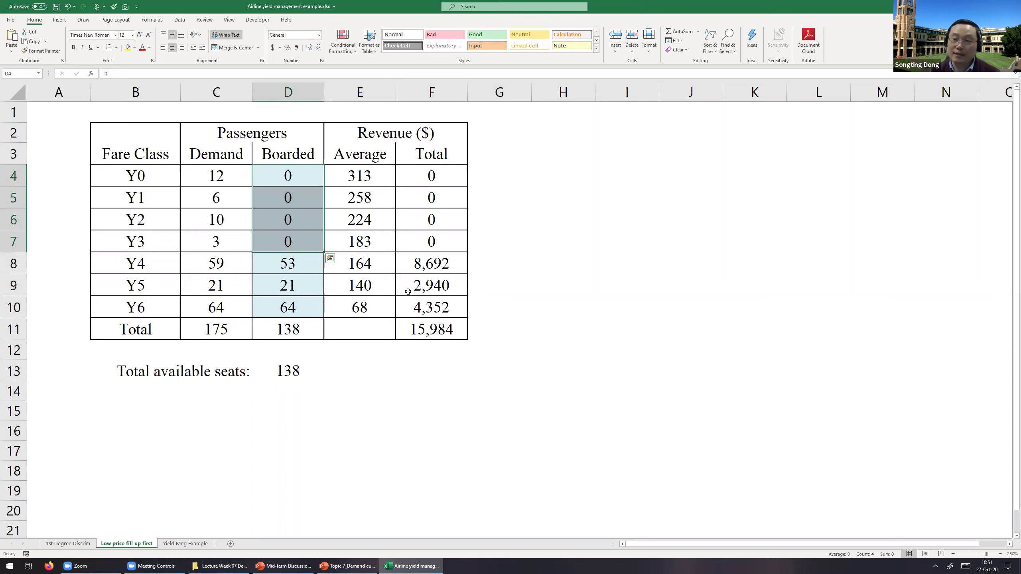
pyautogui.click(498, 471)
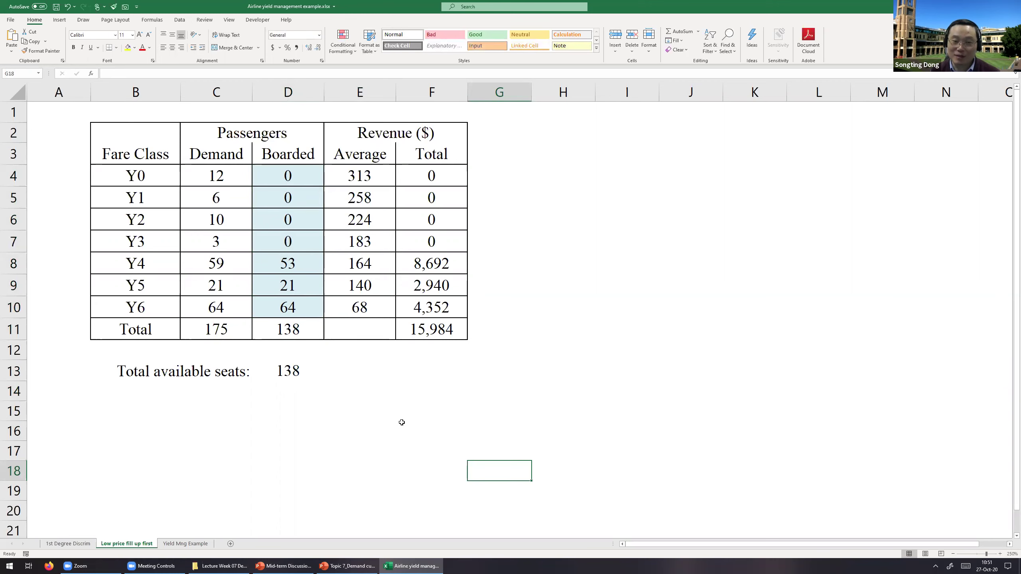
pyautogui.click(445, 334)
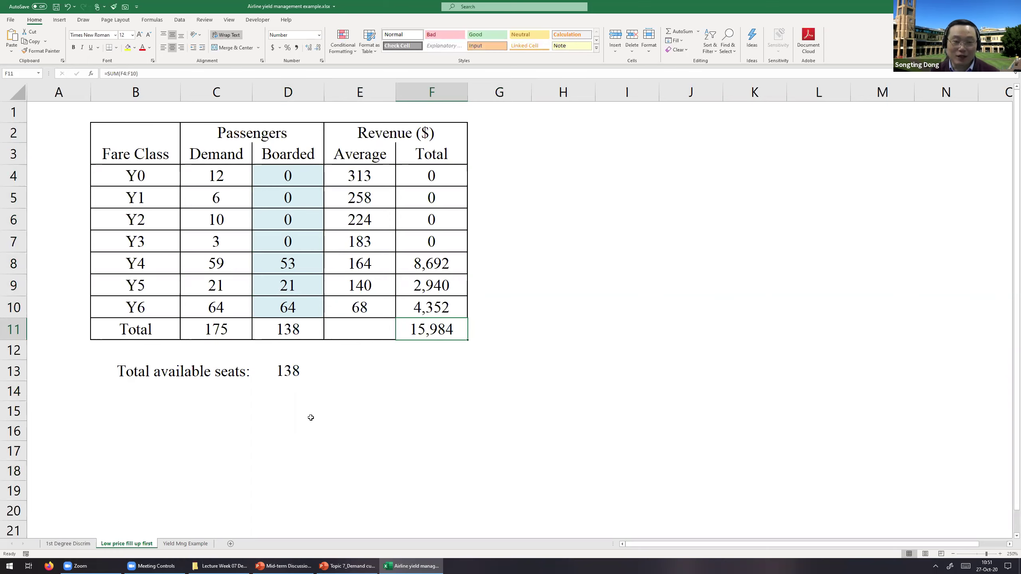
pyautogui.click(400, 419)
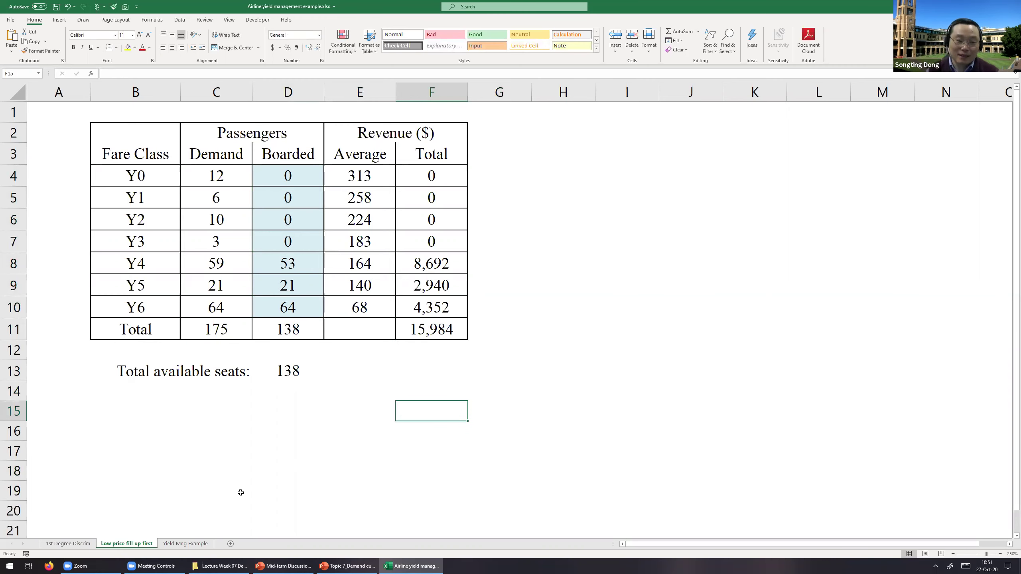
# - Open the "Yield Mng Example" sheet and examine the sales allowances for fare classes Y0 to Y6
pyautogui.click(188, 544)
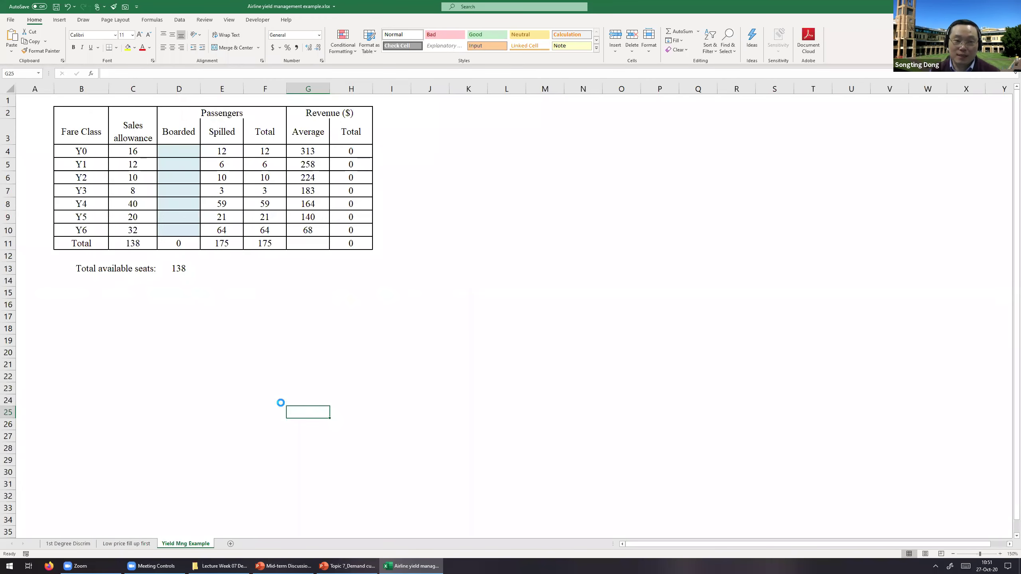
pyautogui.scroll(1, 273, 407)
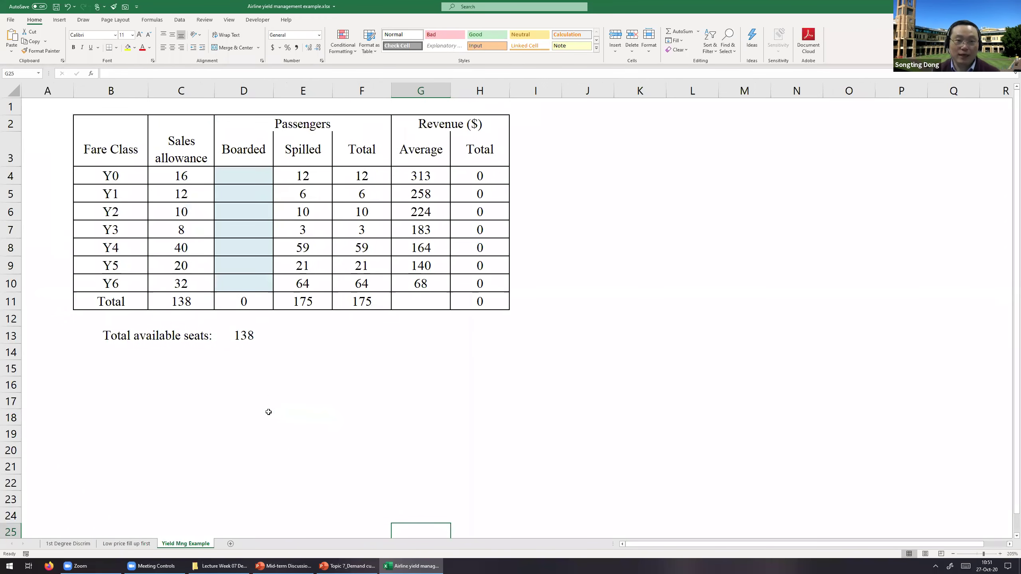
pyautogui.scroll(2, 268, 412)
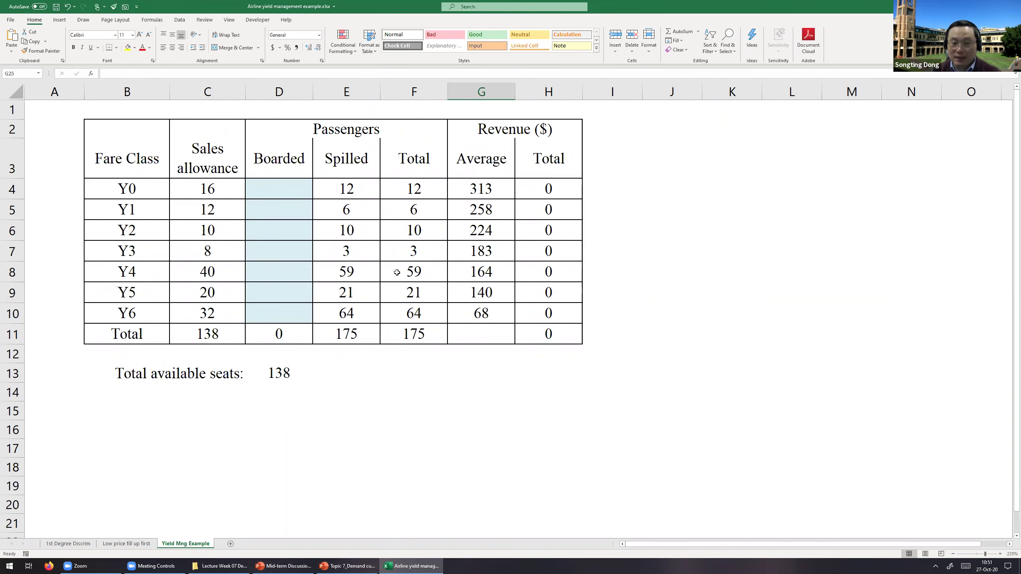
pyautogui.moveTo(207, 188); pyautogui.dragTo(207, 316)
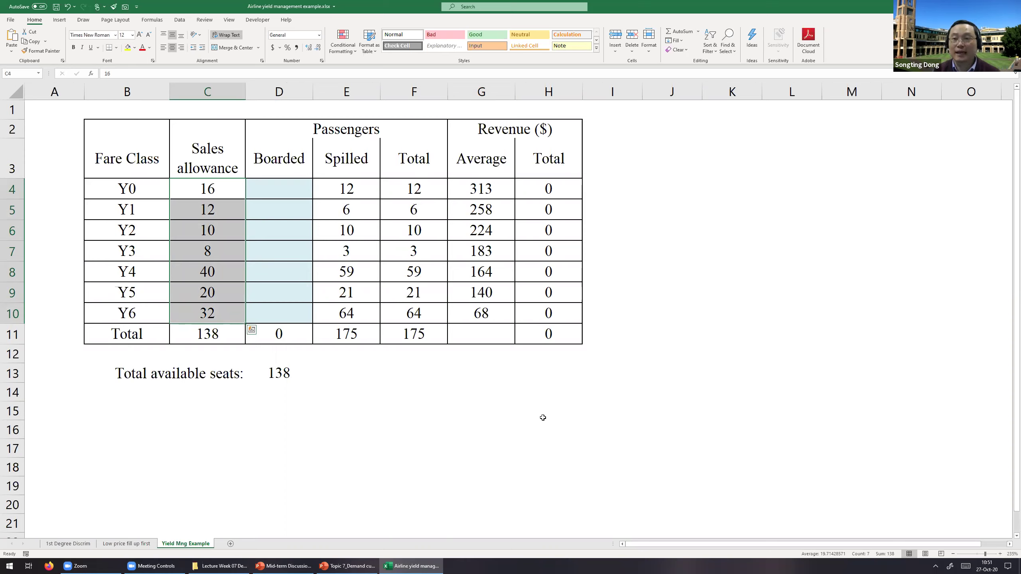
pyautogui.click(547, 466)
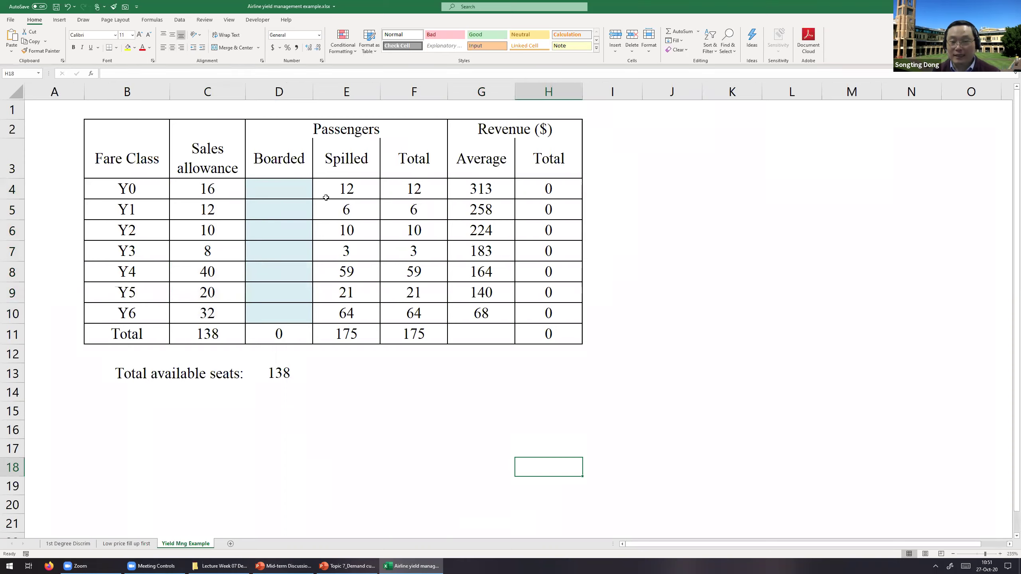
pyautogui.click(345, 418)
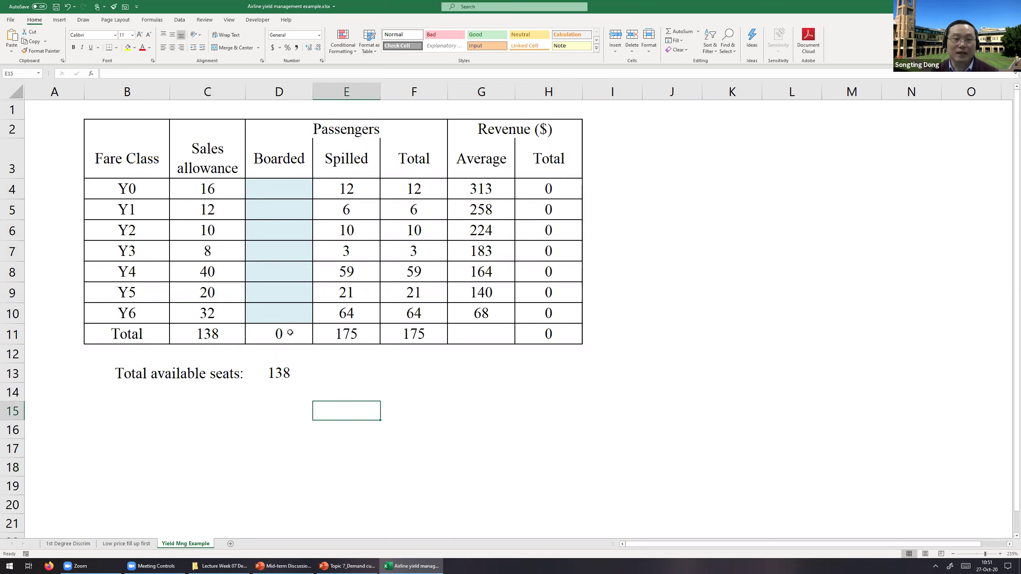
# - Enter 32 boarded passengers for fare class Y6 and inspect that row's total demand and spilled passengers formula
pyautogui.click(133, 316)
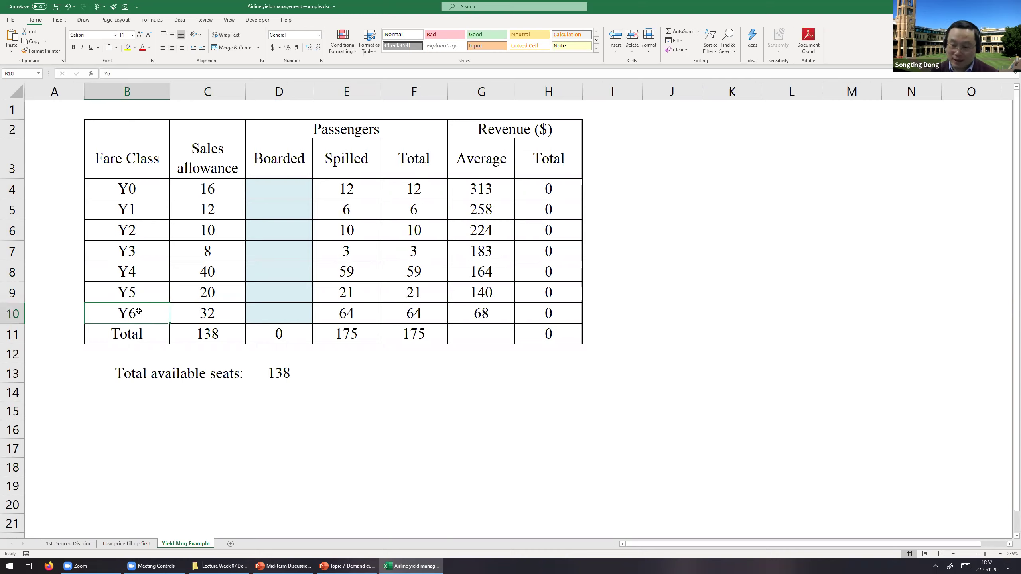
pyautogui.click(227, 313)
pyautogui.click(273, 314)
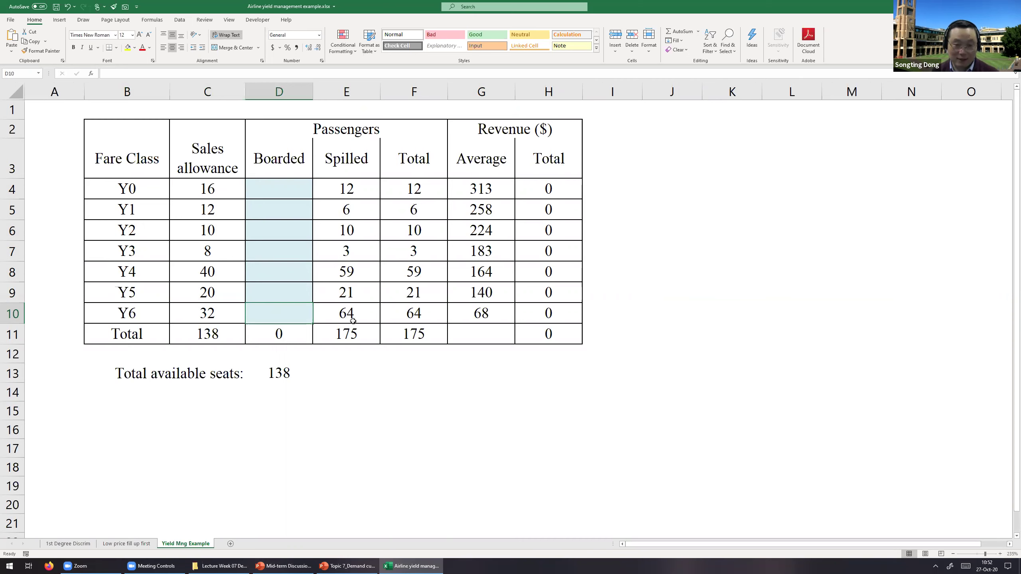
pyautogui.write('32')
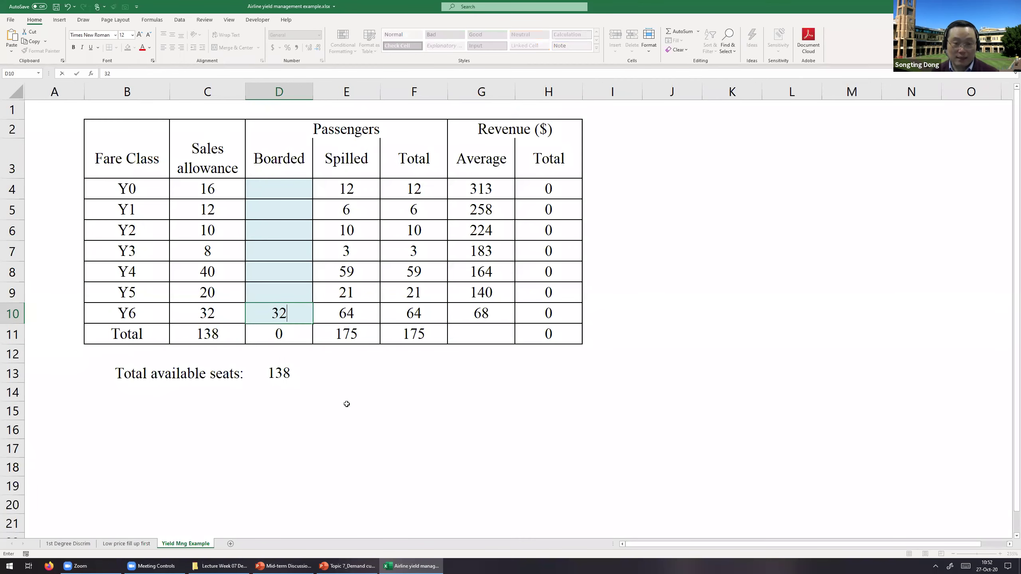
pyautogui.click(345, 407)
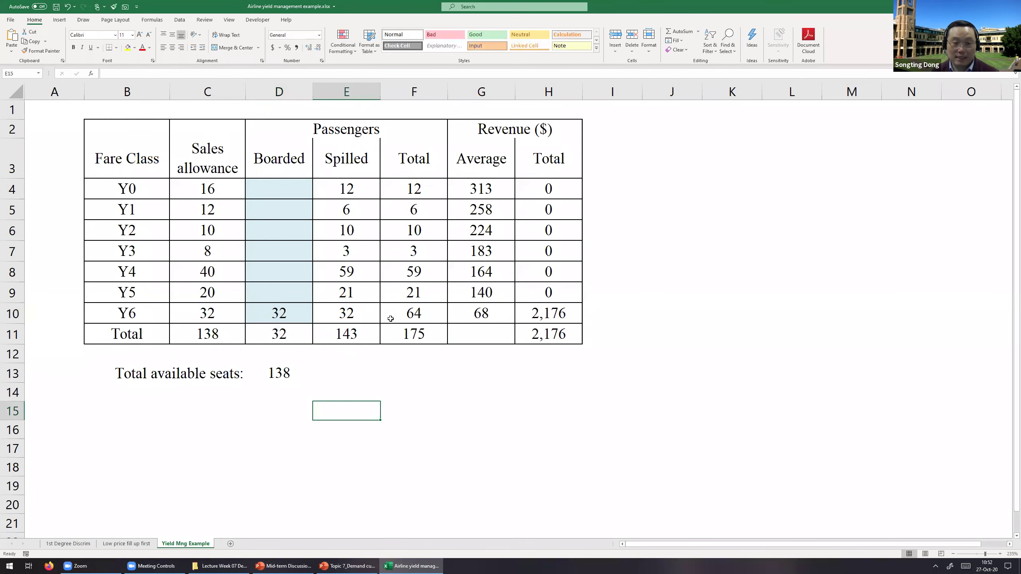
pyautogui.click(418, 315)
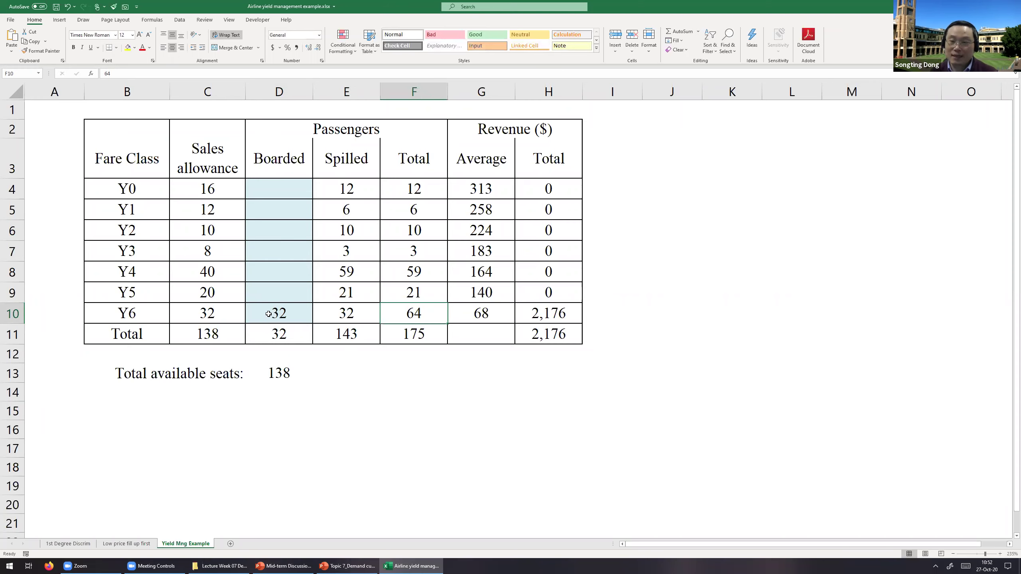
pyautogui.click(266, 310)
pyautogui.click(365, 311)
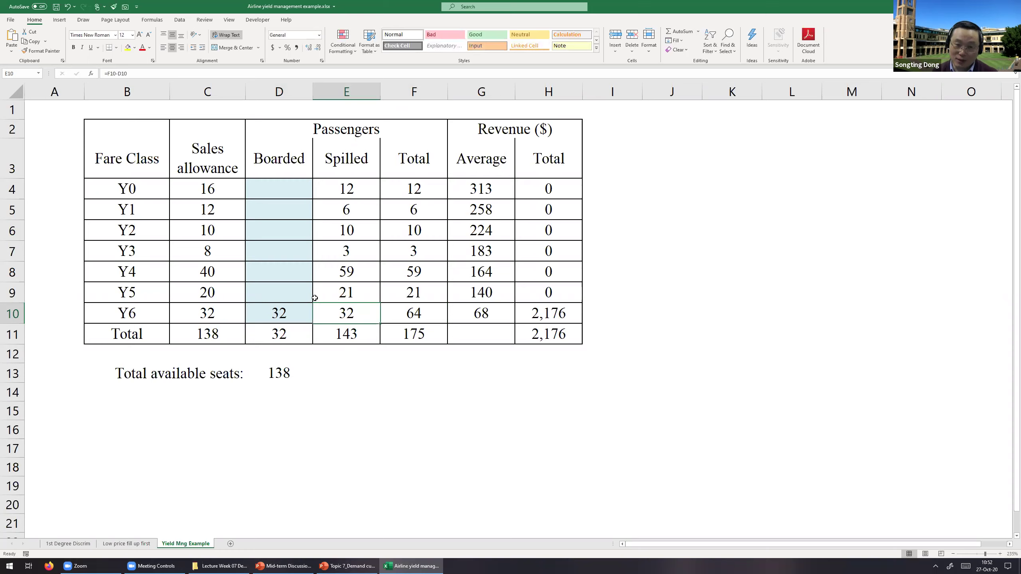
# - Enter 20 boarded passengers for fare class Y5, matching its sales allowance
pyautogui.click(259, 297)
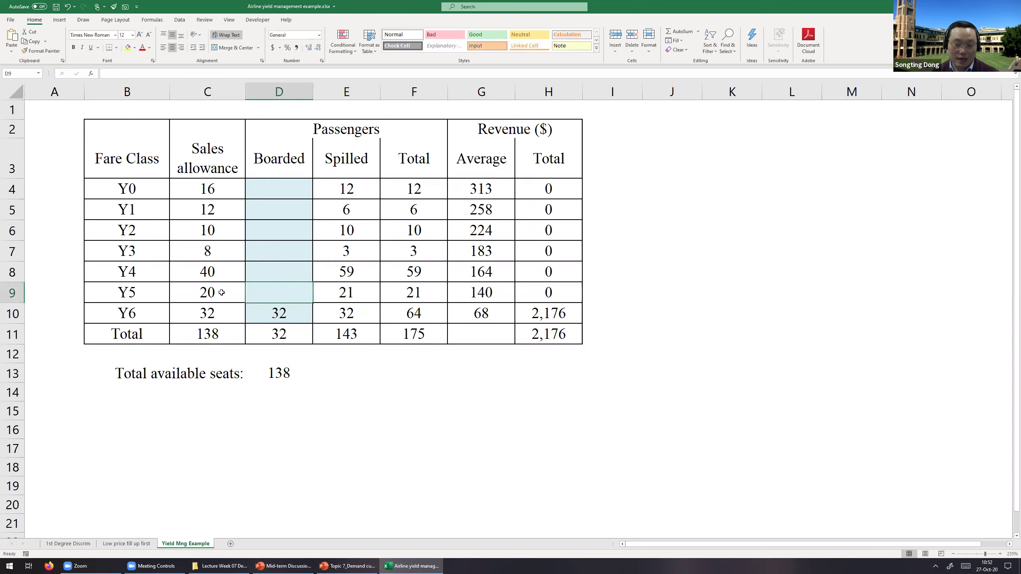
pyautogui.write('20')
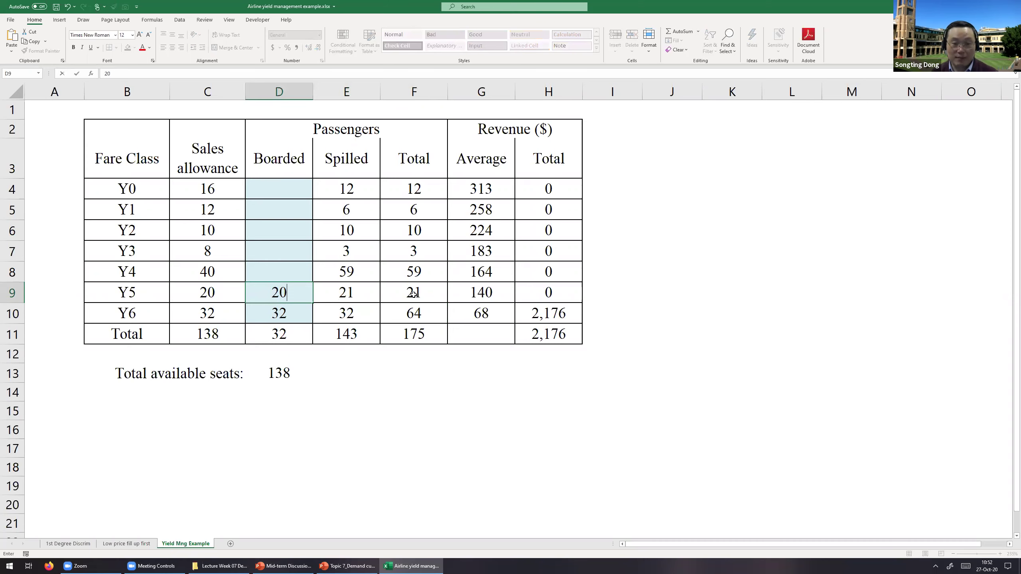
pyautogui.press('Return')
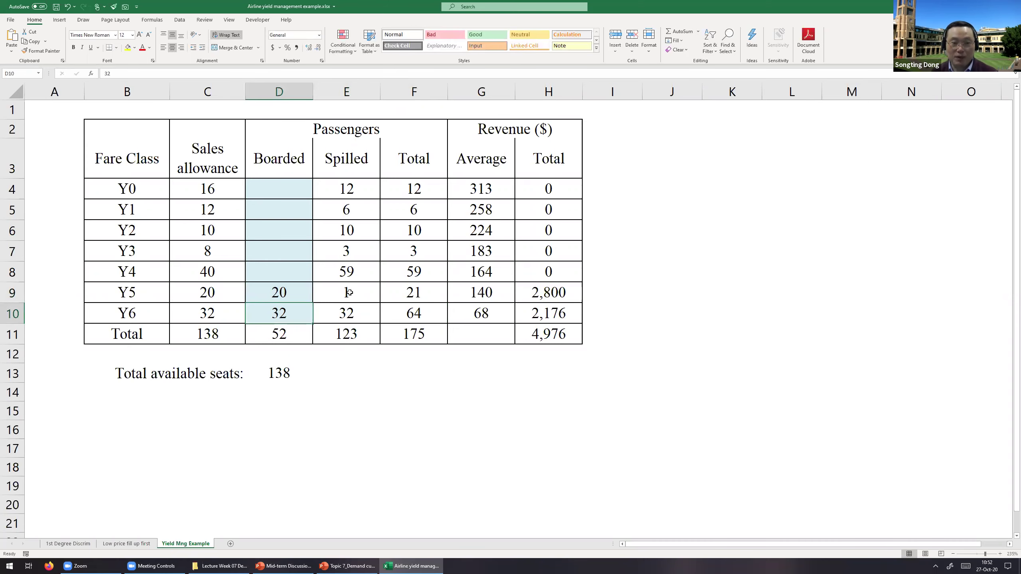
# - Check the sales allowance of fare class Y4 and enter 40 as its boarded passengers
pyautogui.click(269, 271)
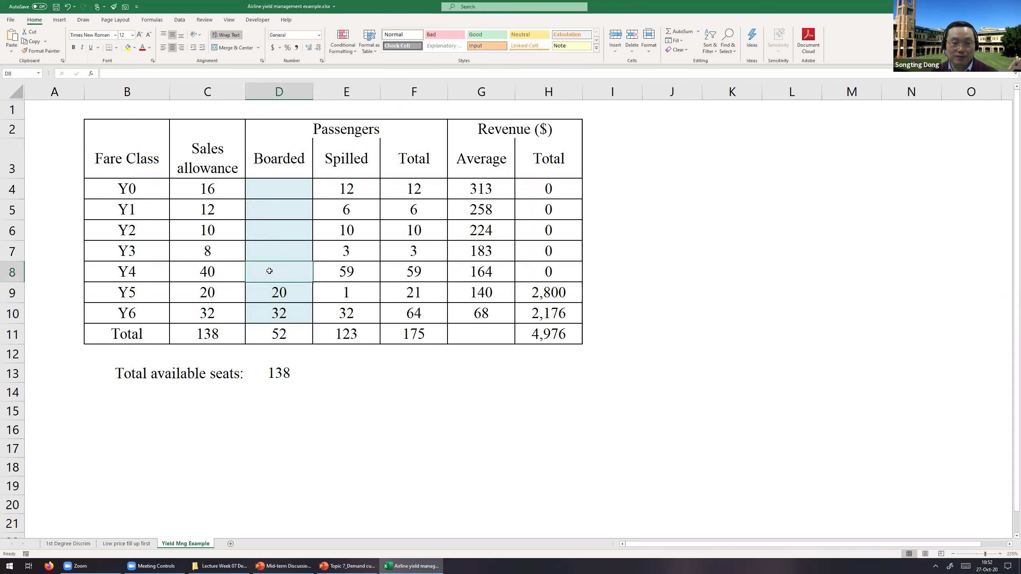
pyautogui.click(123, 272)
pyautogui.click(251, 273)
pyautogui.click(212, 275)
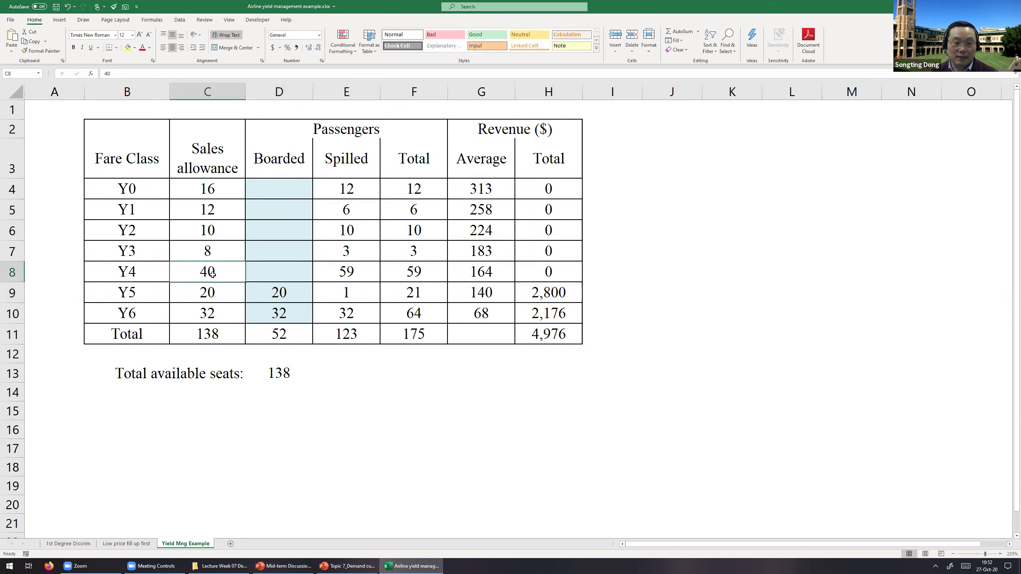
pyautogui.click(287, 272)
pyautogui.write('40')
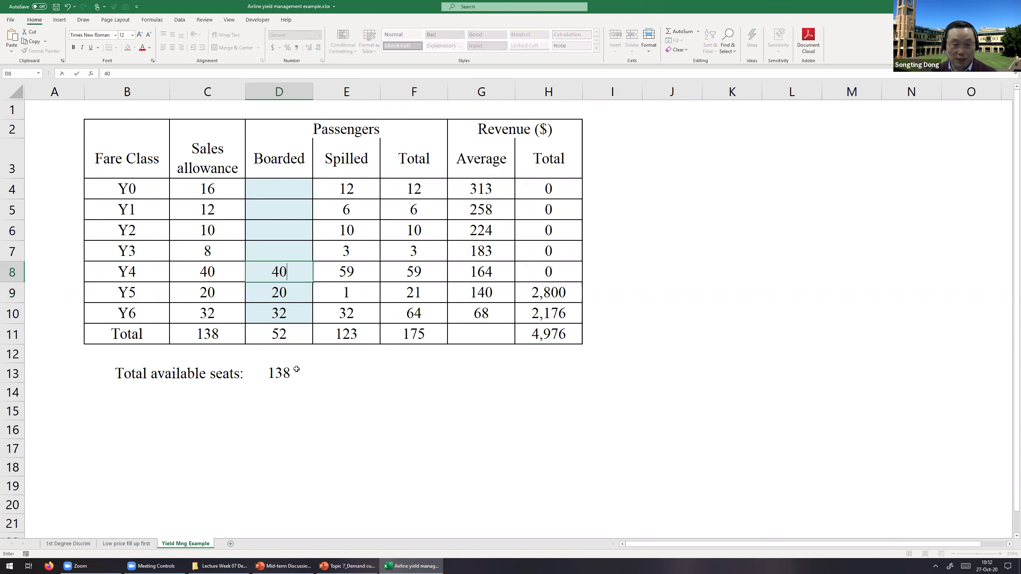
pyautogui.click(297, 369)
# - Enter 3 boarded passengers for fare class Y3, limited by its total demand, and 10 for fare class Y2
pyautogui.click(280, 257)
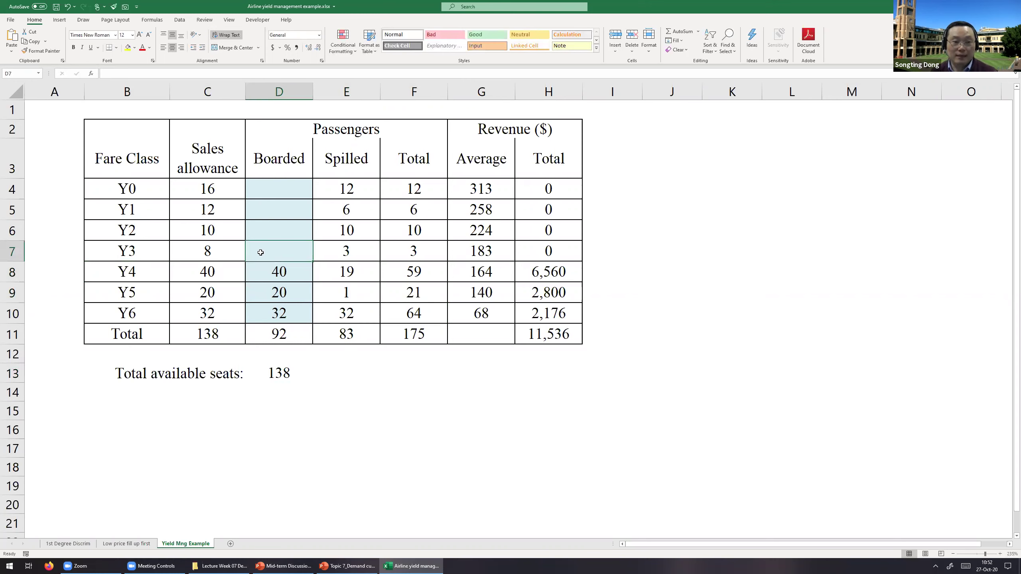
pyautogui.click(211, 254)
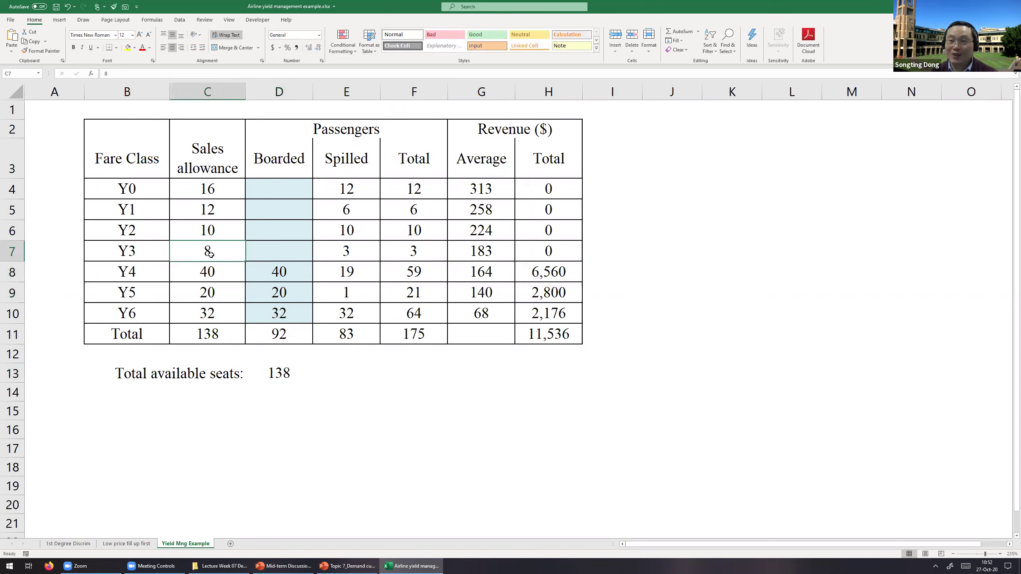
pyautogui.click(400, 256)
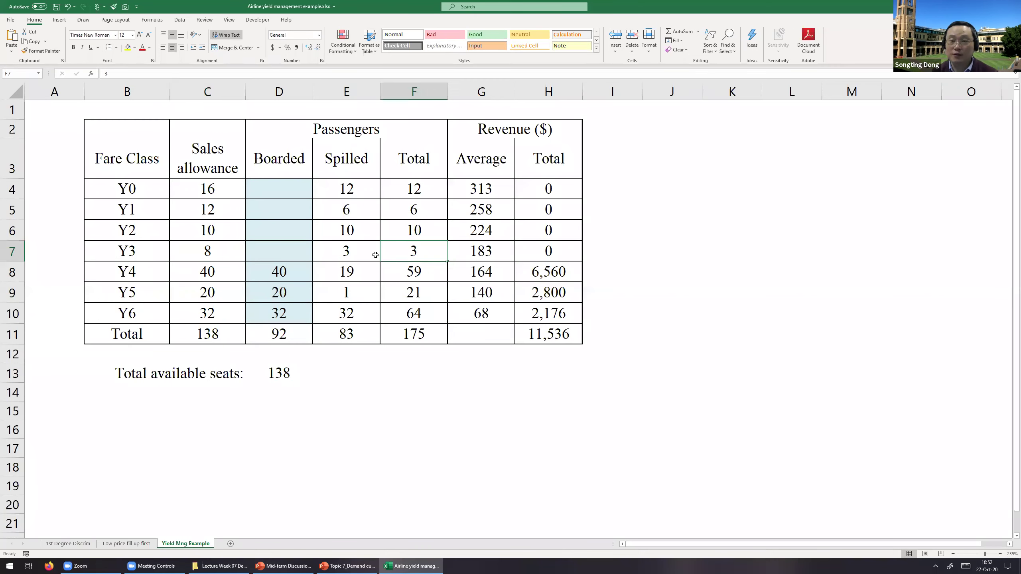
pyautogui.click(292, 250)
pyautogui.write('3')
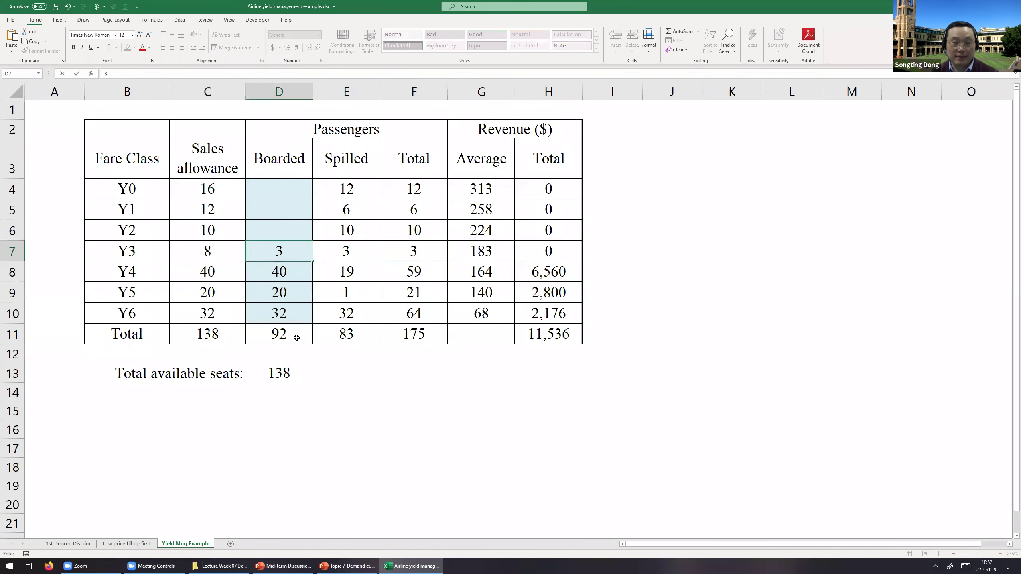
pyautogui.click(264, 235)
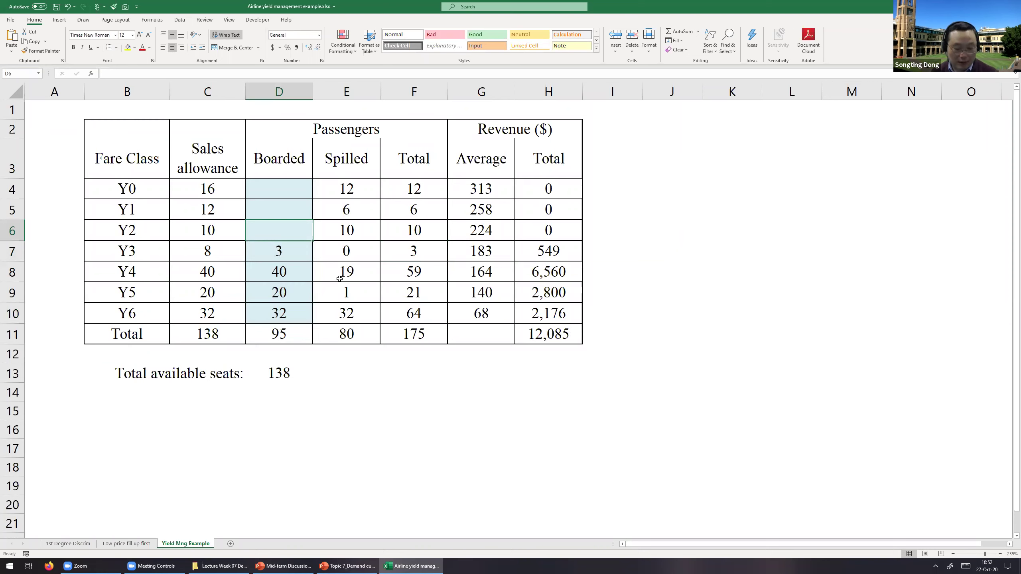
pyautogui.write('10')
pyautogui.click(315, 293)
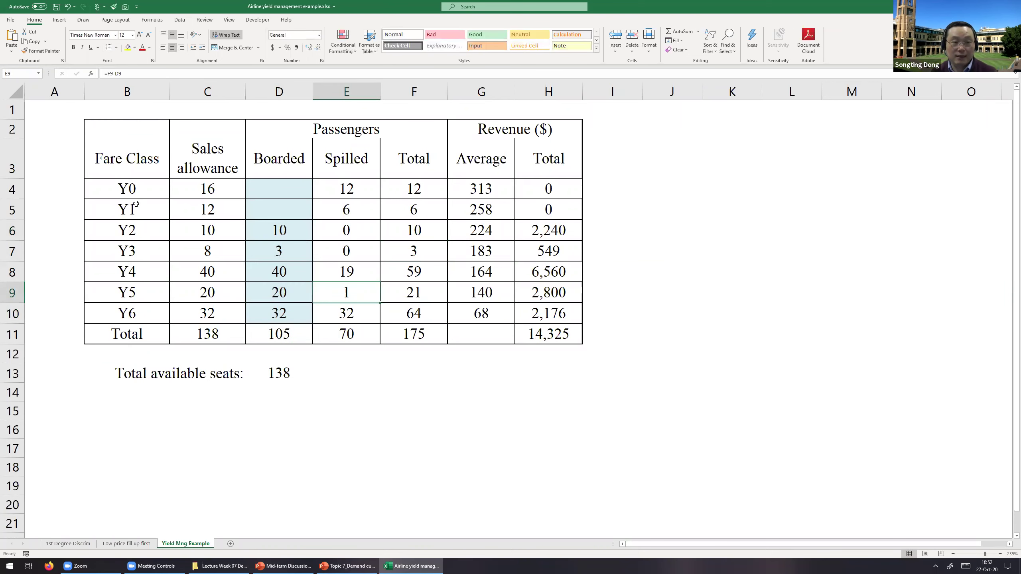
# - Enter 6 boarded passengers for fare class Y1 and 12 for Y0, checking the boarded total's formula
pyautogui.click(304, 211)
pyautogui.write('6')
pyautogui.press('Return')
pyautogui.click(289, 193)
pyautogui.write('1')
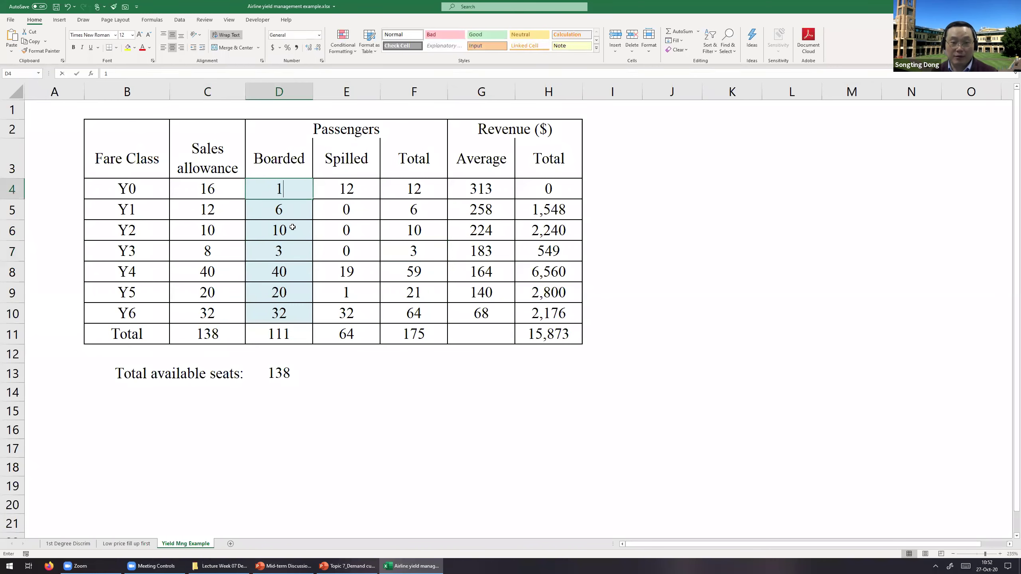
pyautogui.write('2')
pyautogui.click(296, 269)
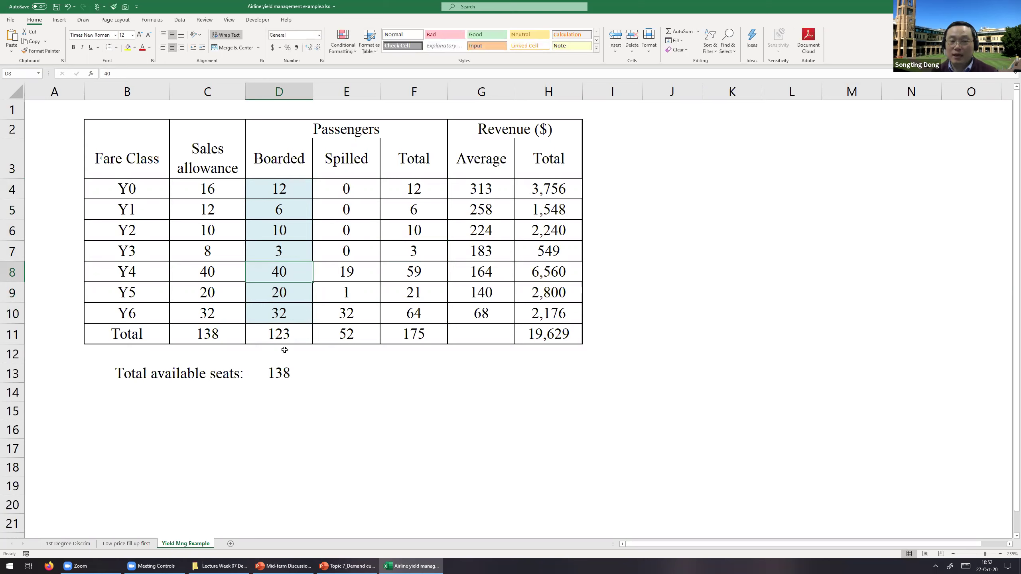
pyautogui.click(278, 340)
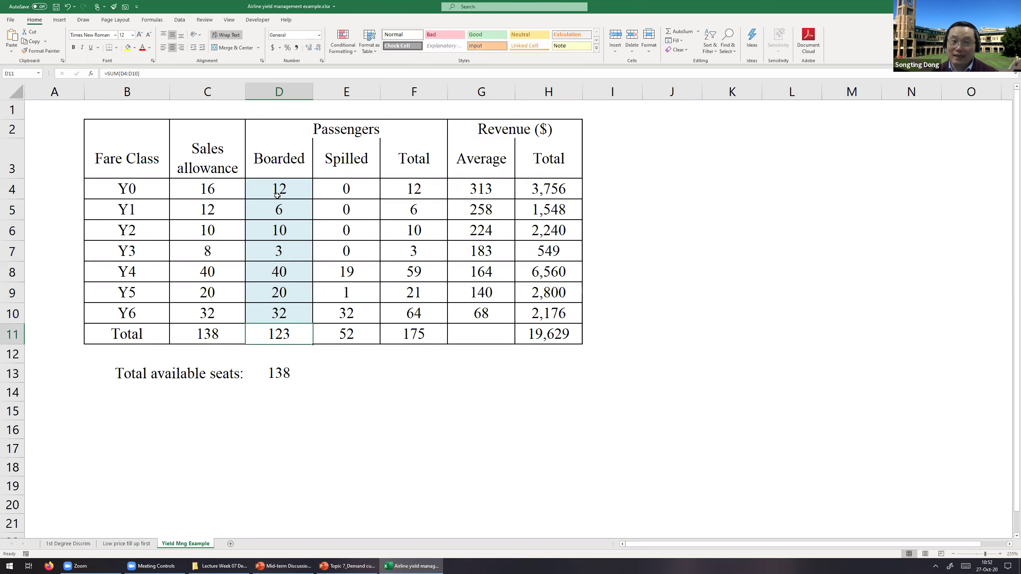